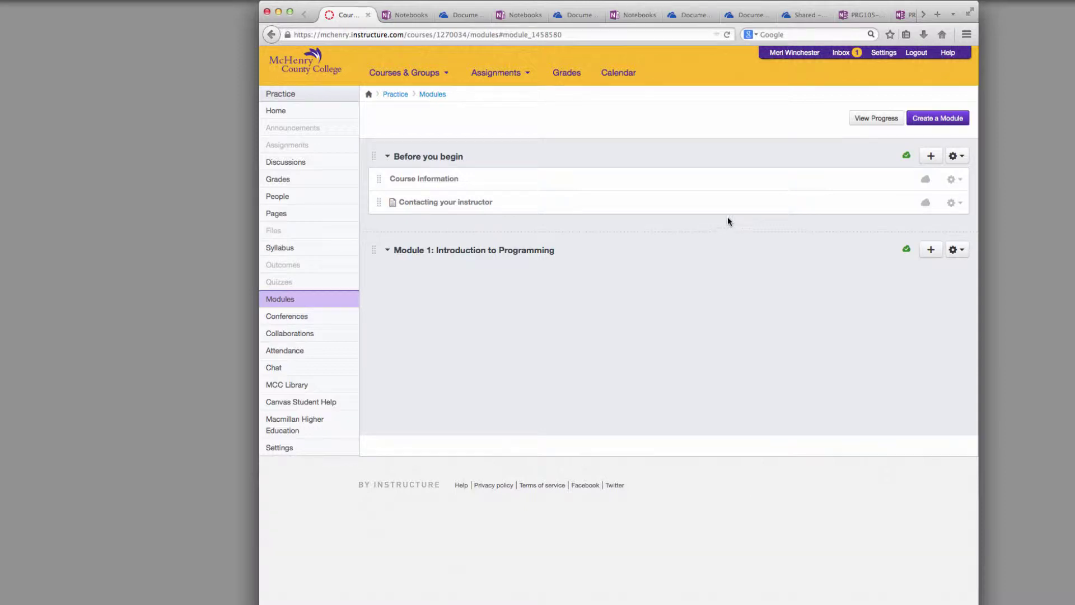
Step: Set up a new Module 1 item as a Text Header with the text 'Assignments'
click(930, 250)
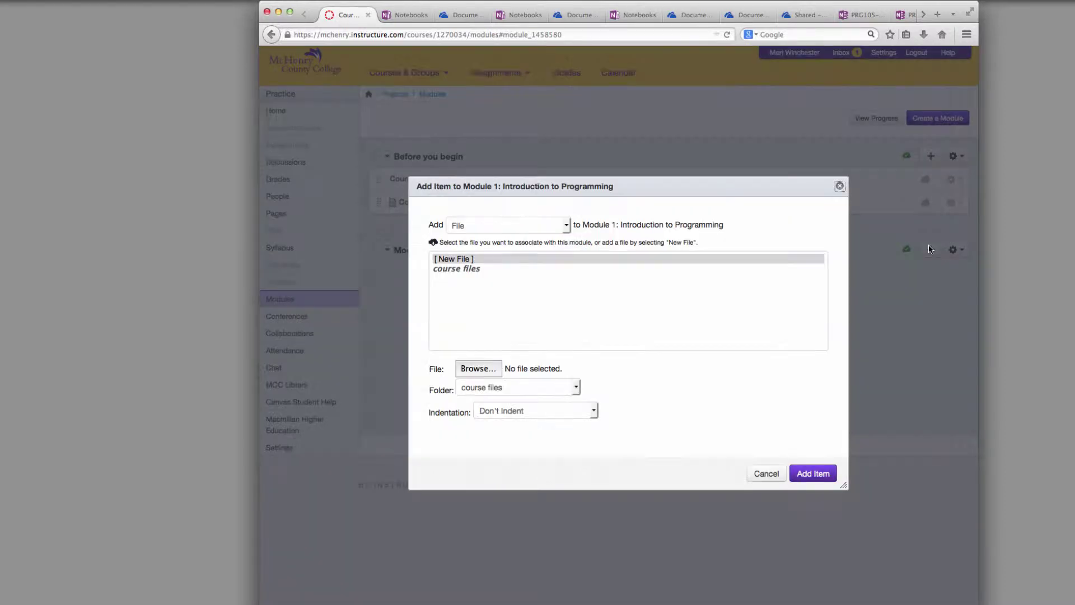
click(556, 227)
click(537, 297)
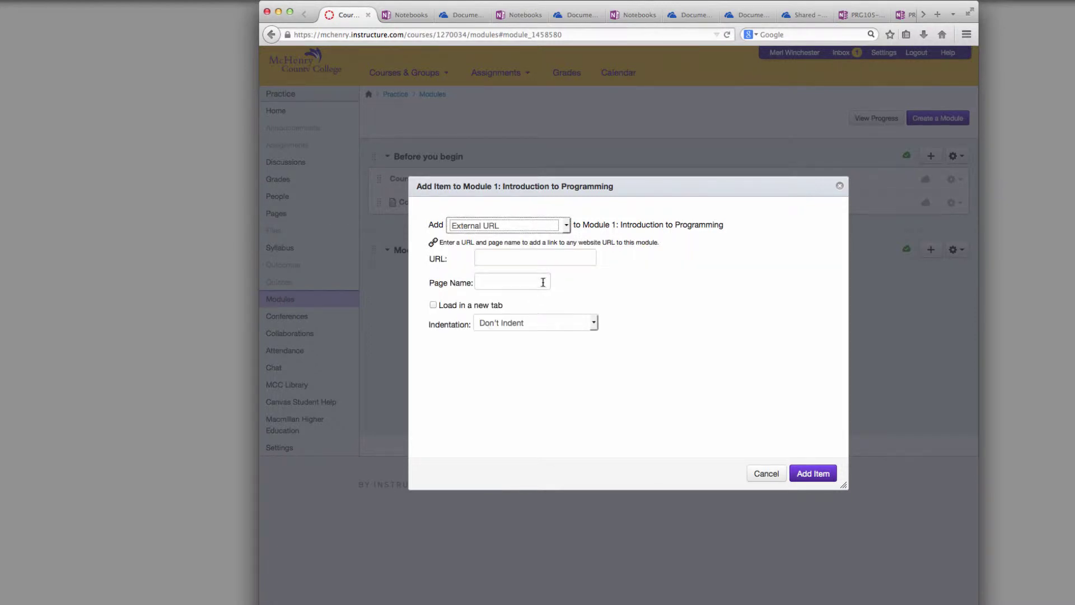
click(551, 261)
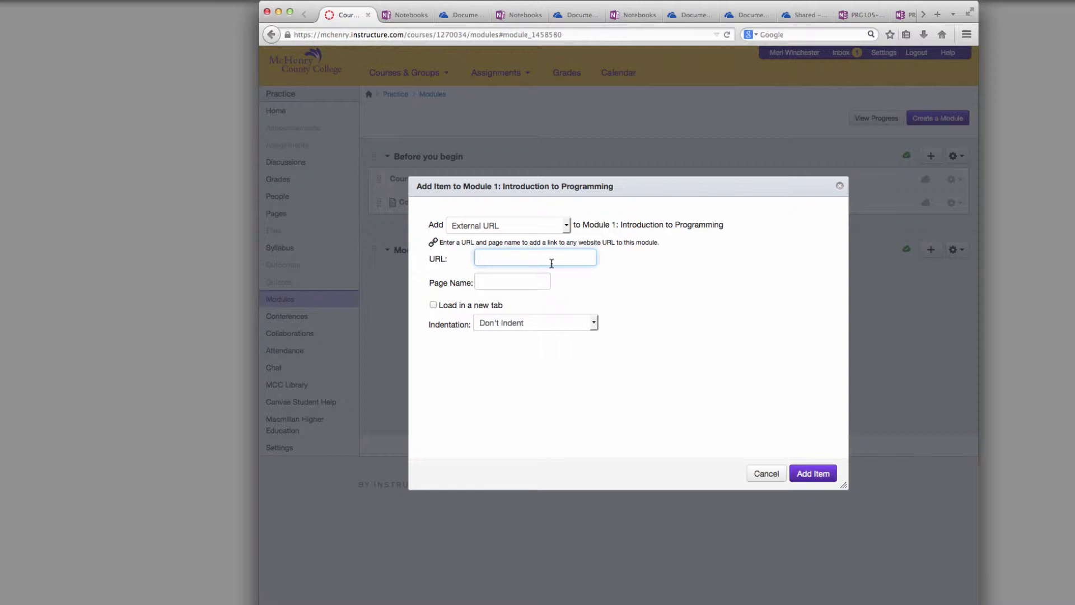
click(565, 227)
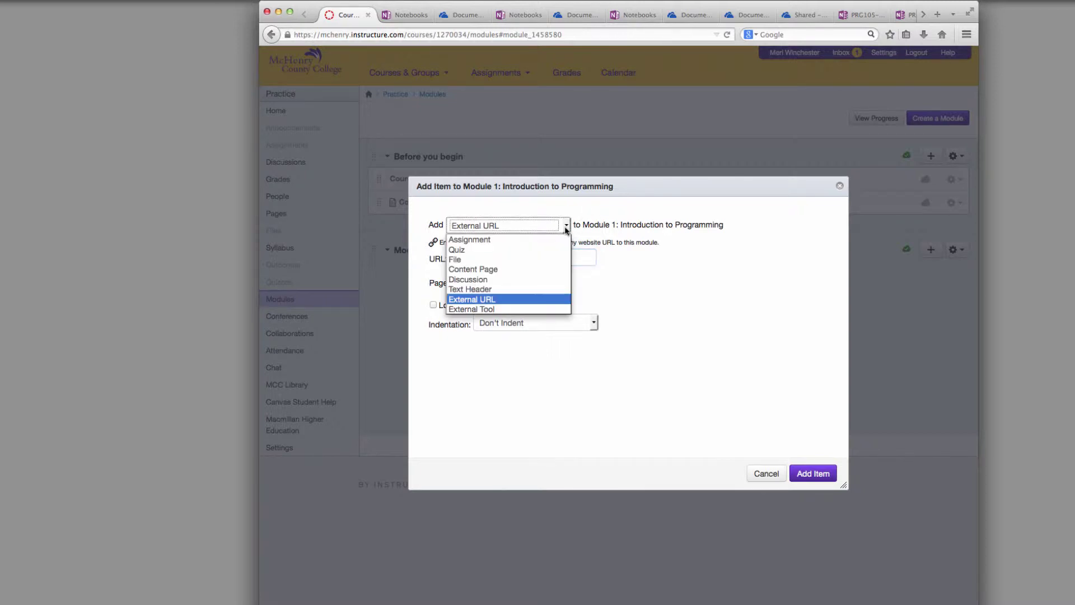
click(530, 288)
click(537, 261)
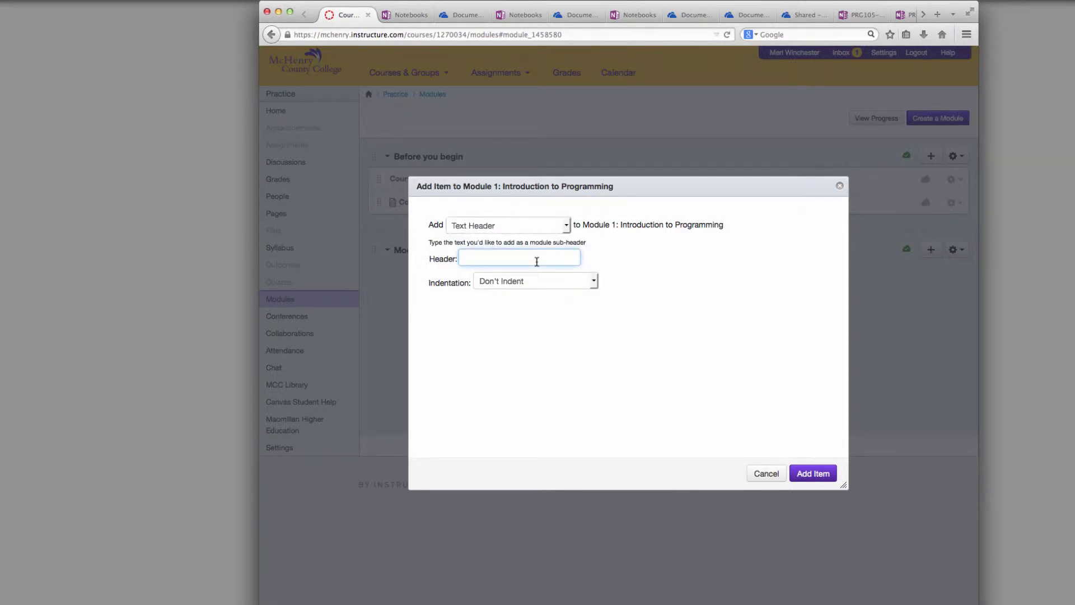
text(Assignments)
Step: Add the Assignments header, then start a Module 1 File item set to [ New File ]
click(811, 471)
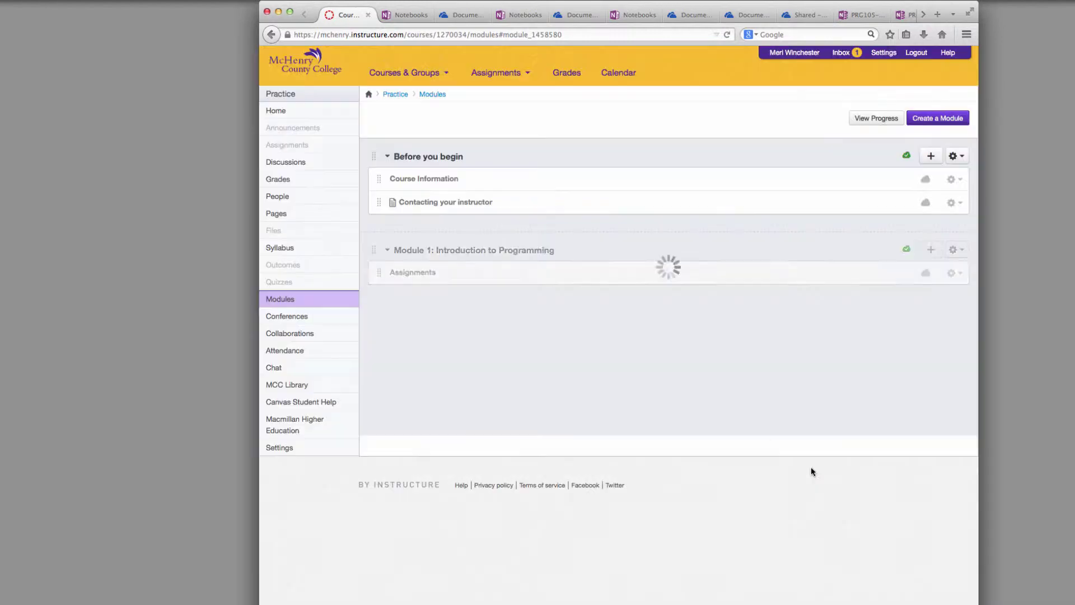
click(930, 249)
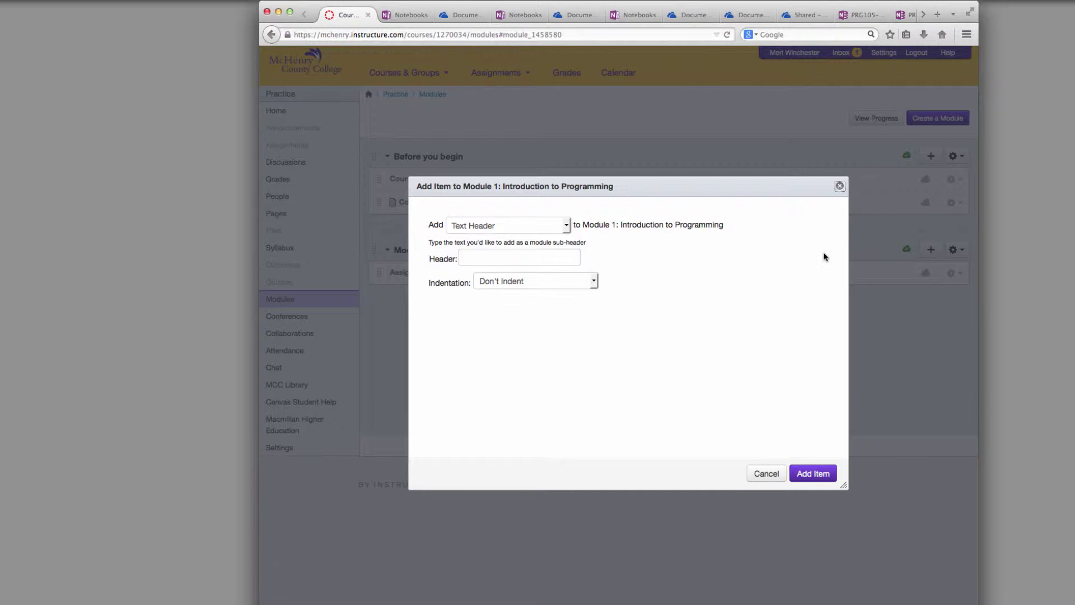
click(555, 221)
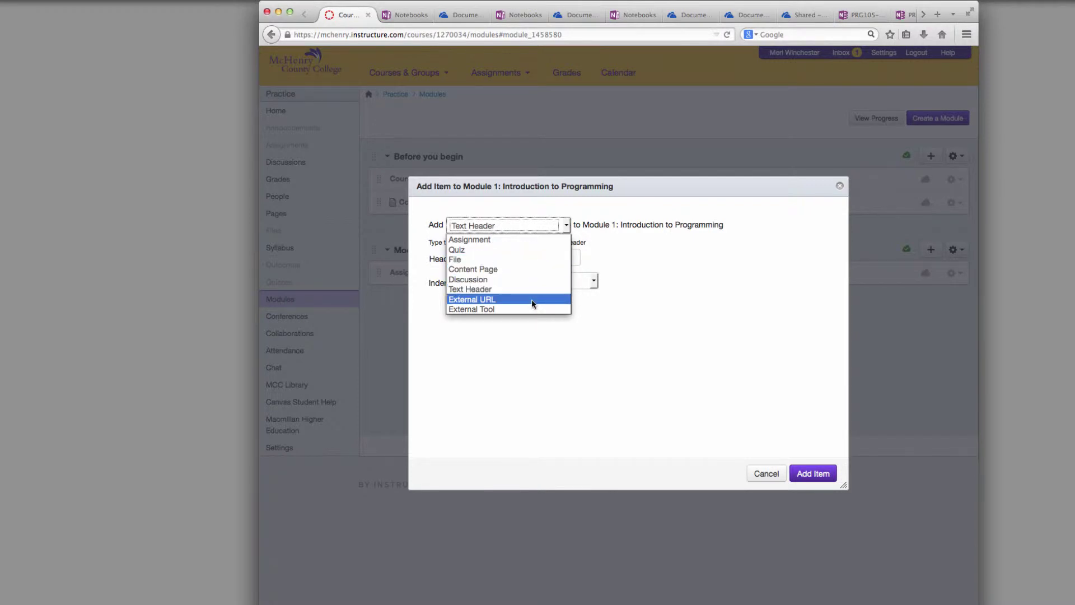
click(537, 259)
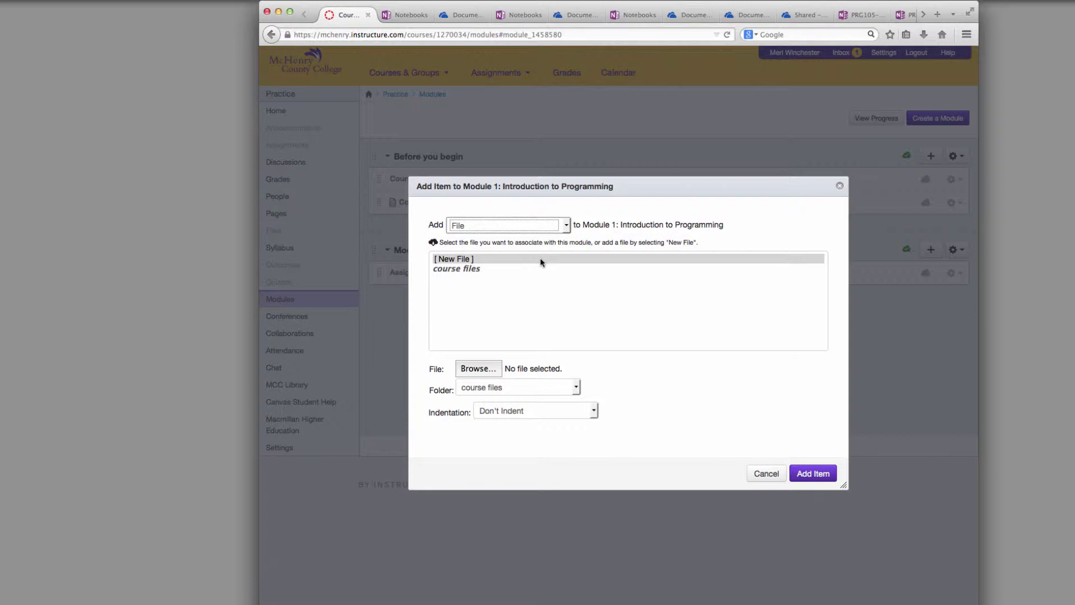
click(570, 226)
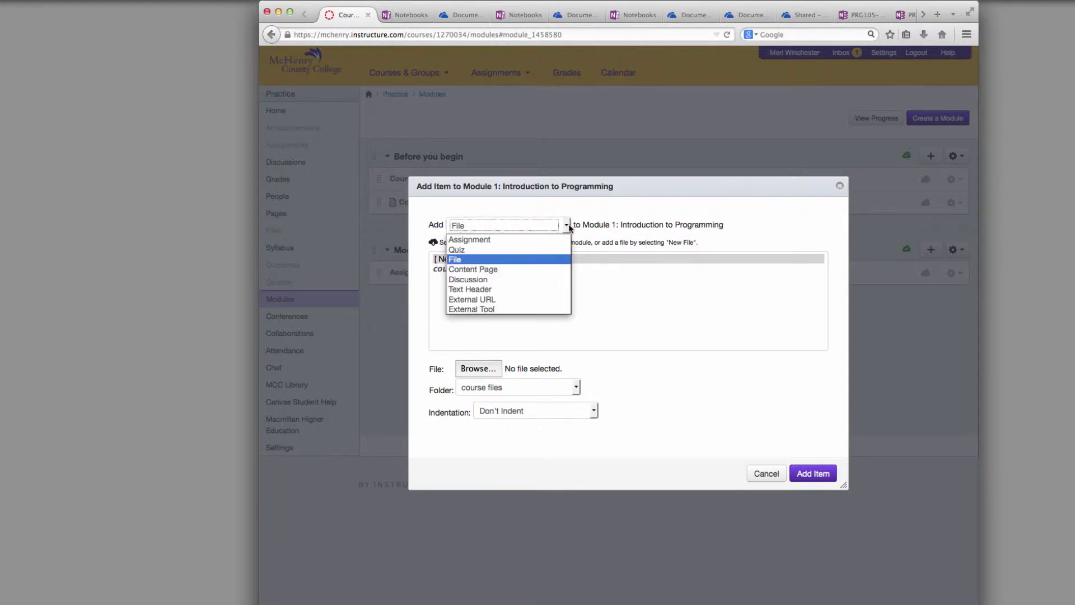
click(546, 260)
click(468, 259)
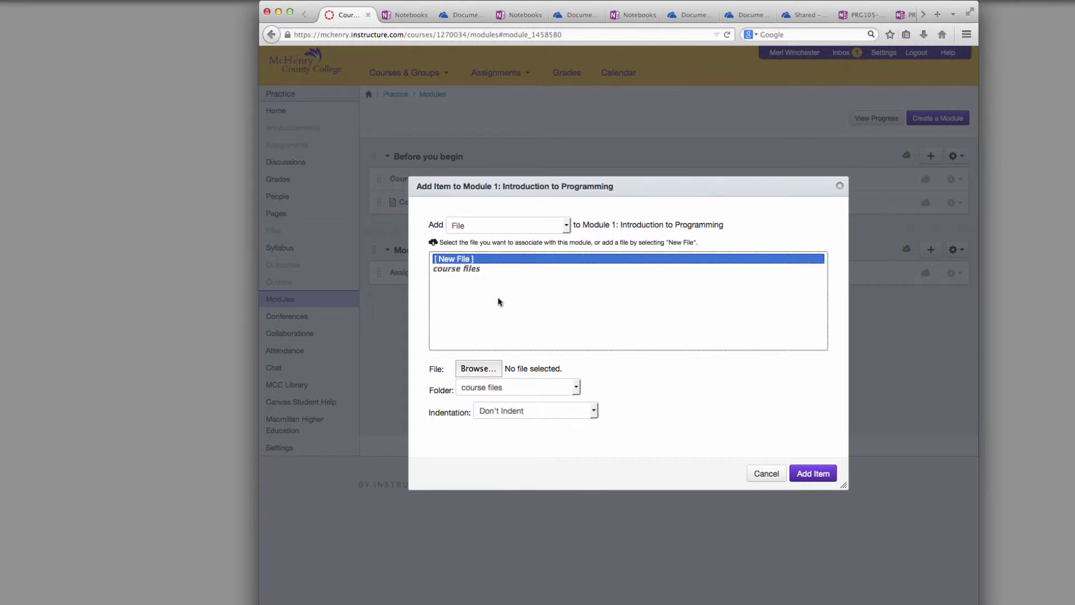
Step: Upload 2013FA-WEB-105-002.pdf from the Desktop to course files and add it to Module 1
click(489, 369)
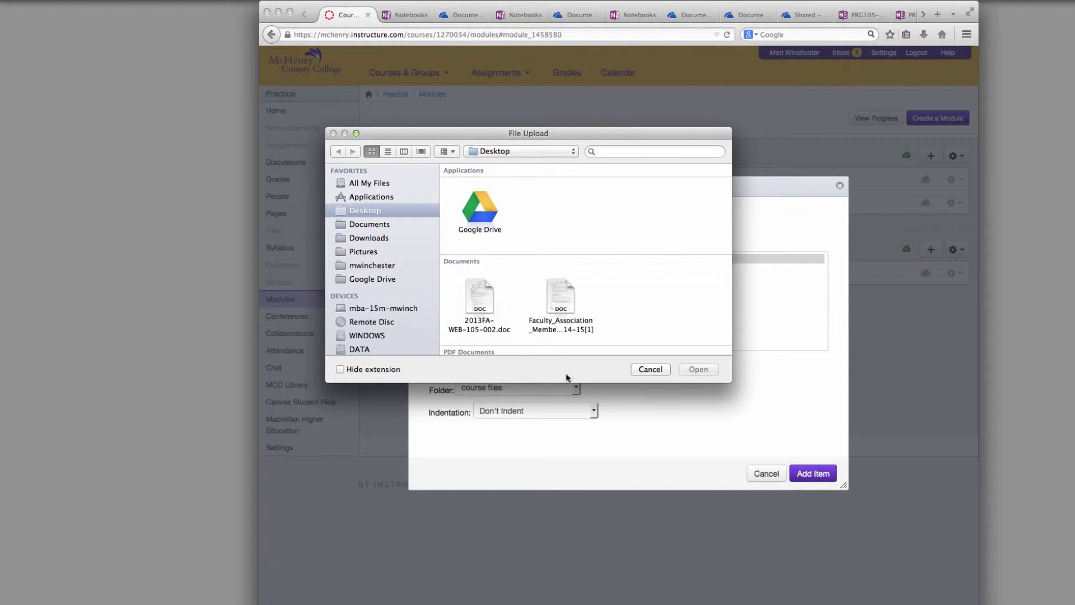
drag(563, 383, 559, 479)
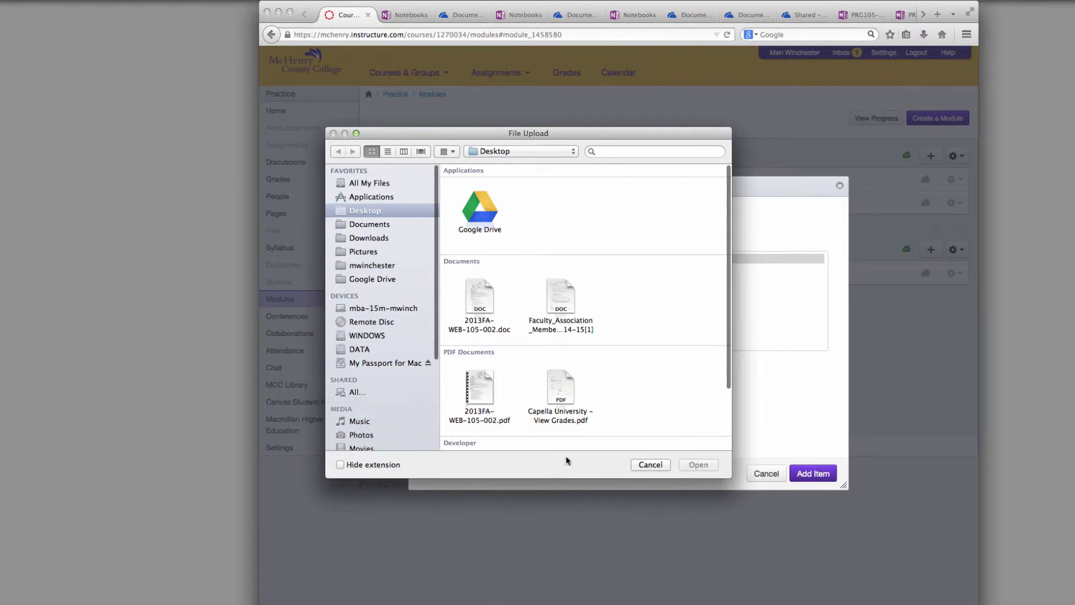
click(487, 411)
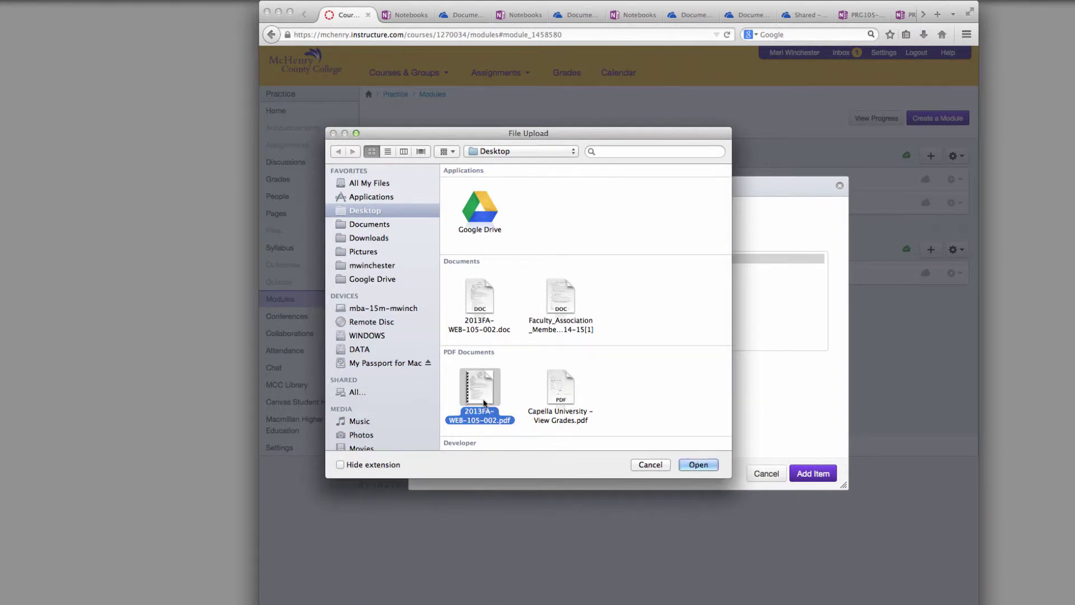
click(700, 466)
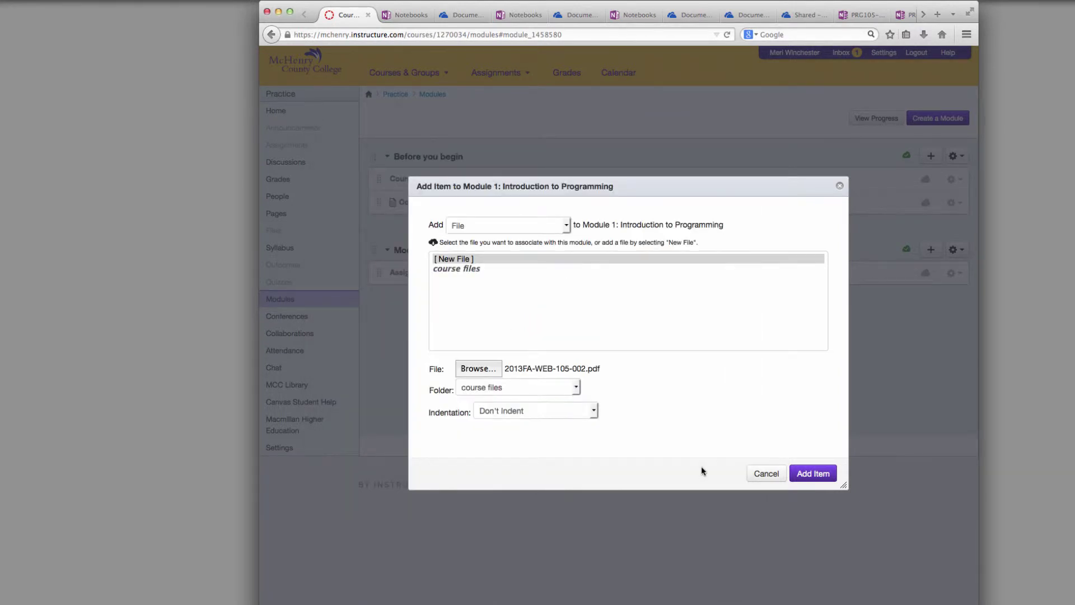
click(576, 388)
click(579, 390)
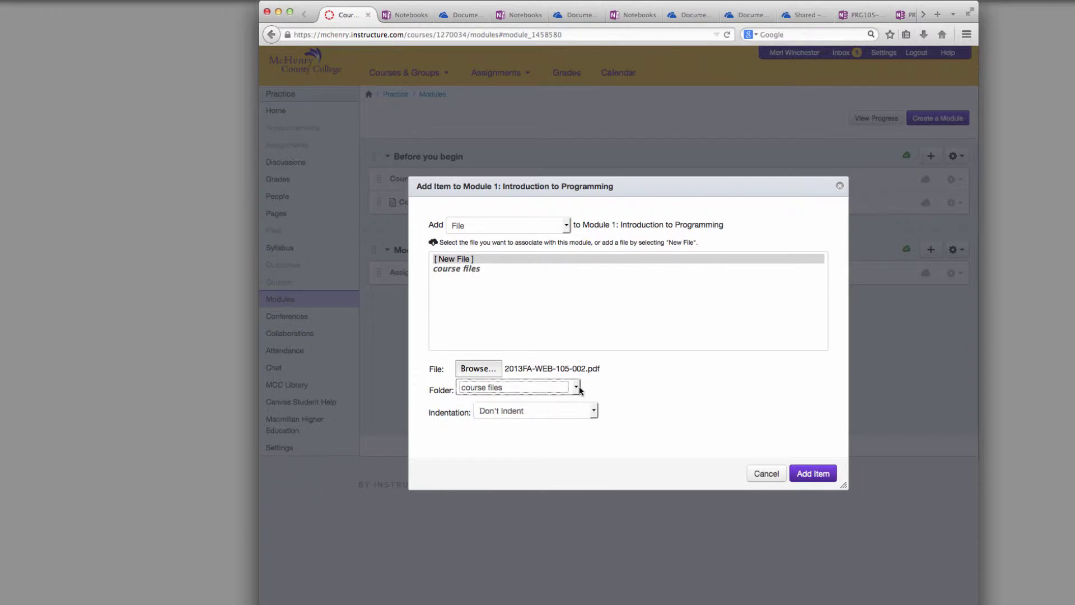
click(813, 474)
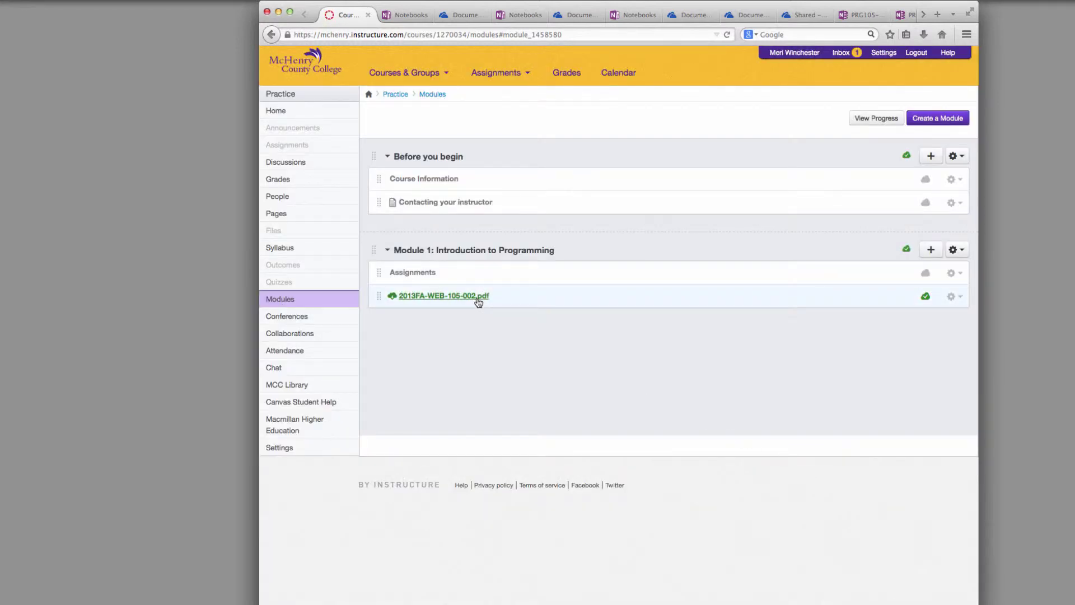
Step: Retitle the 2013FA-WEB-105-002.pdf module item to 'Syllabus'
click(952, 296)
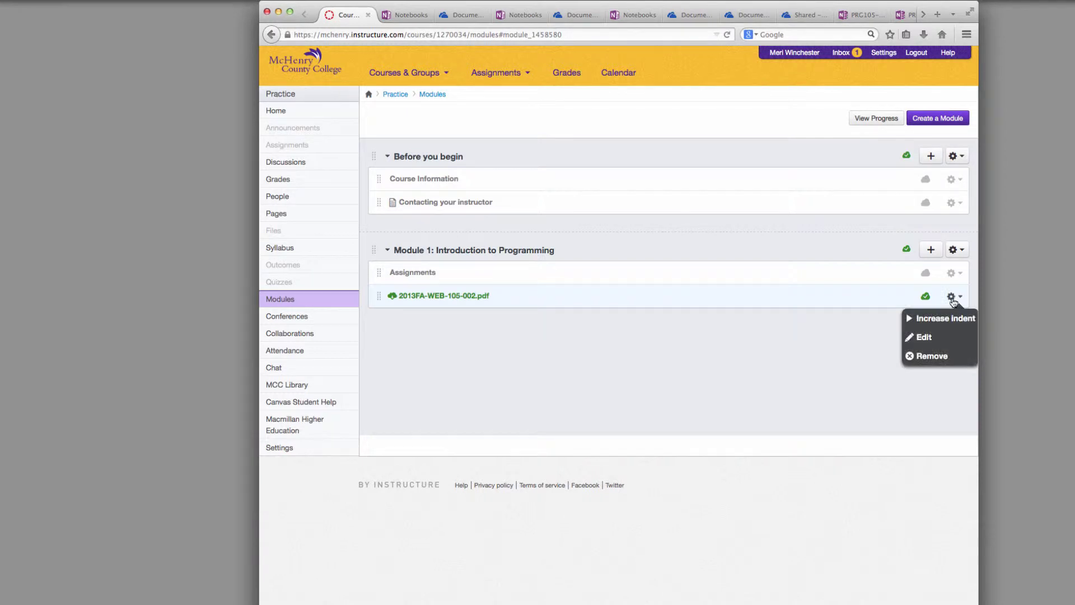
click(923, 336)
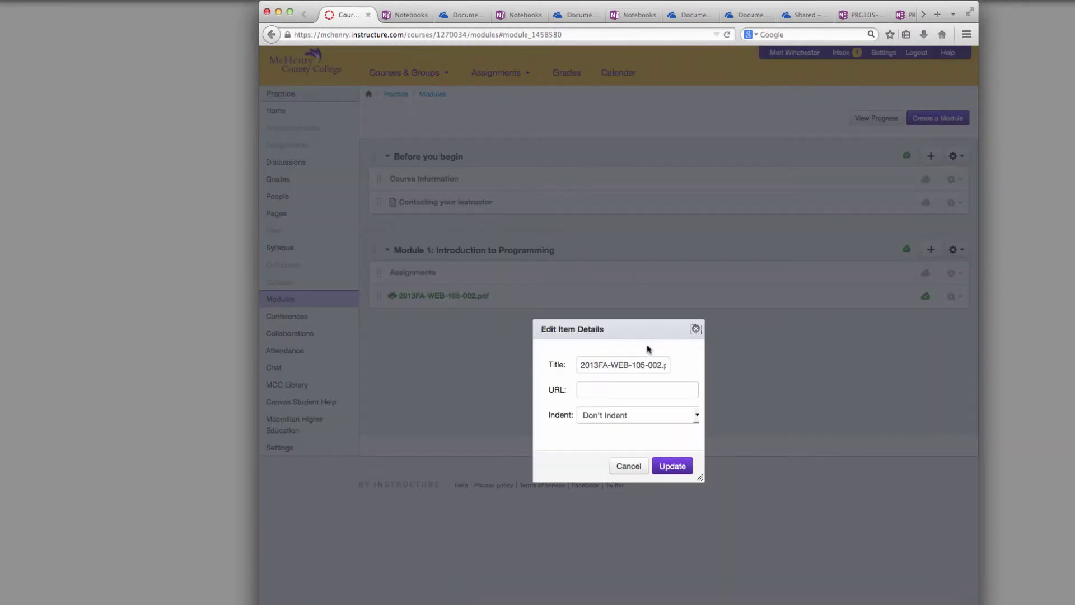
drag(582, 365, 763, 381)
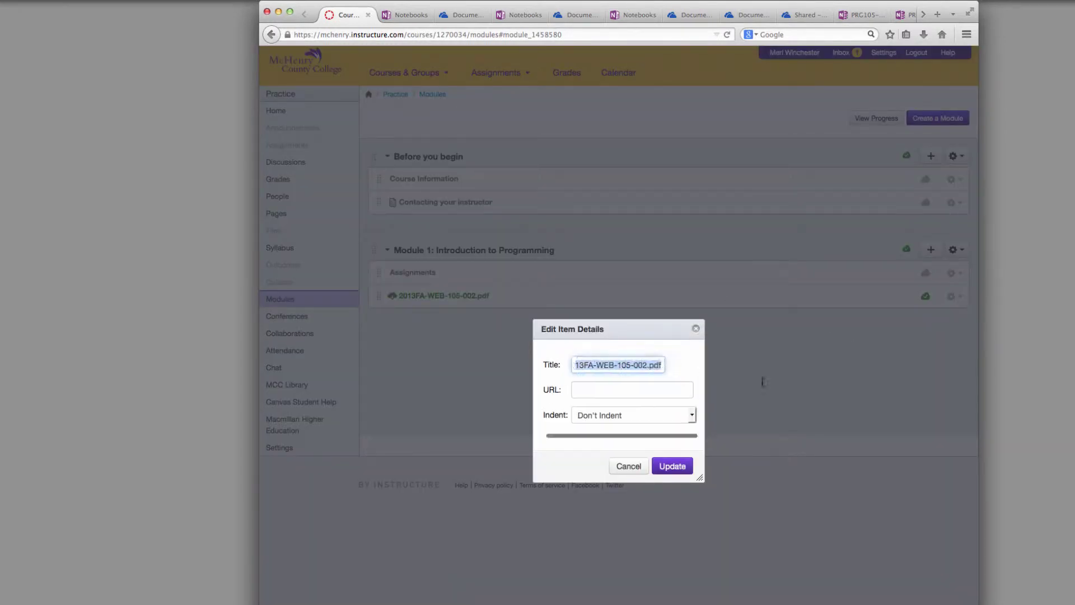
text(Syllab)
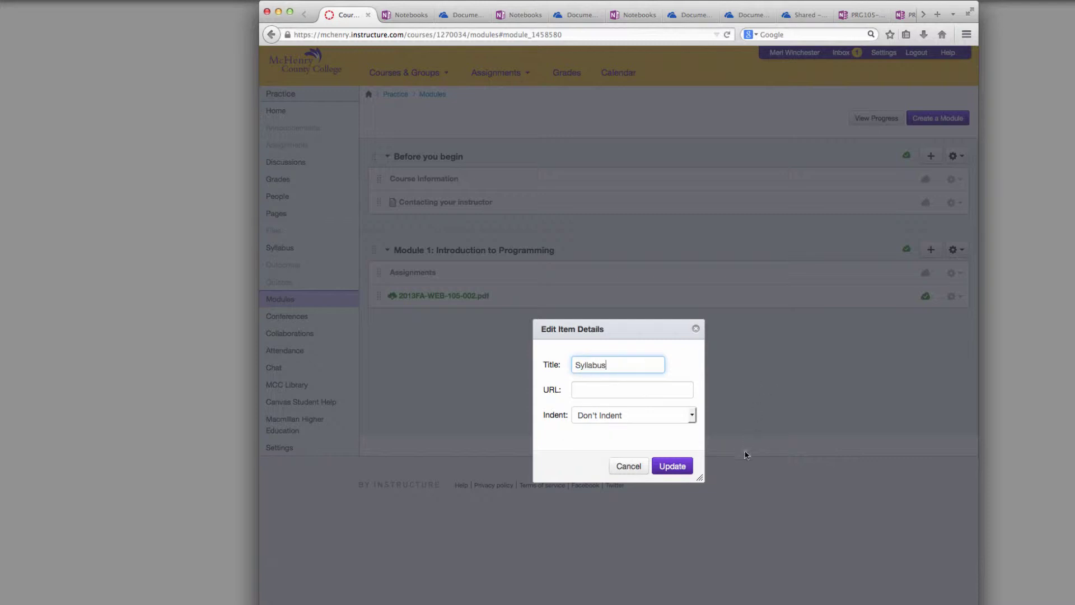
text(us)
click(672, 465)
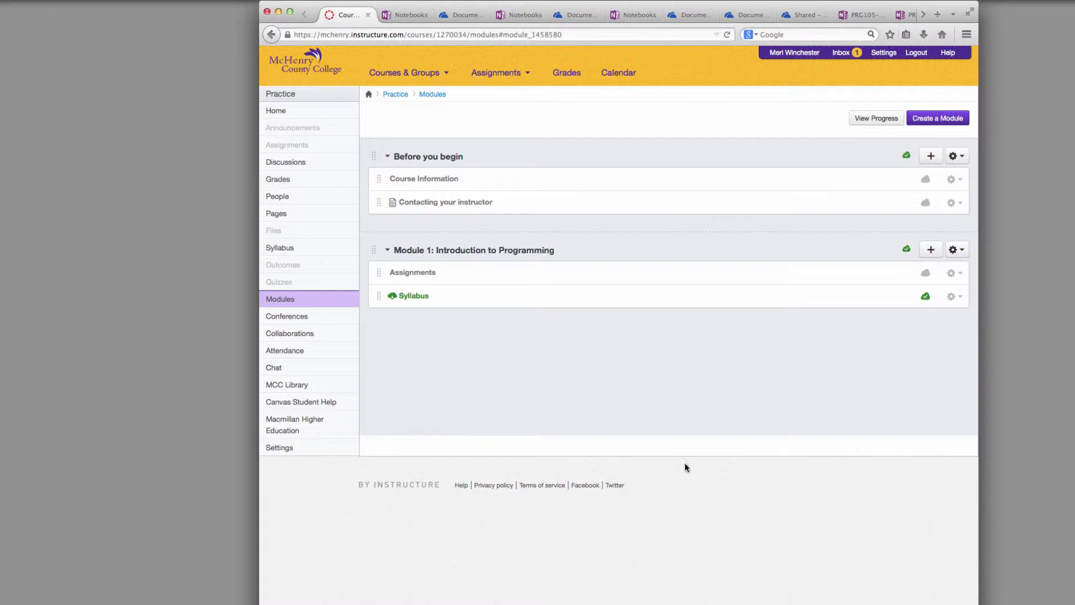
click(413, 297)
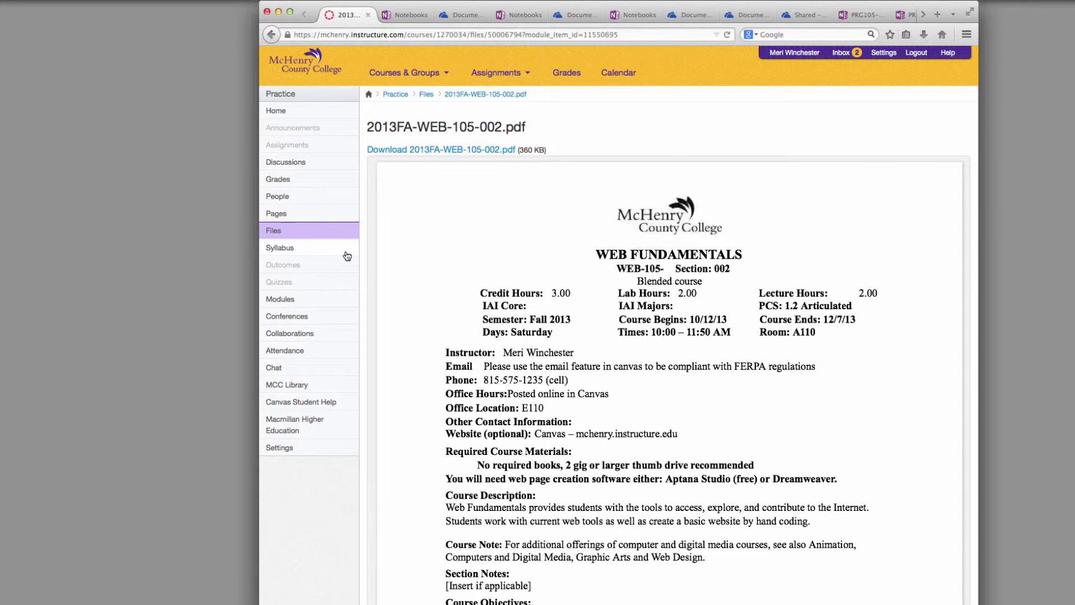
scroll(328, 240, down, 1)
scroll(328, 240, up, 1)
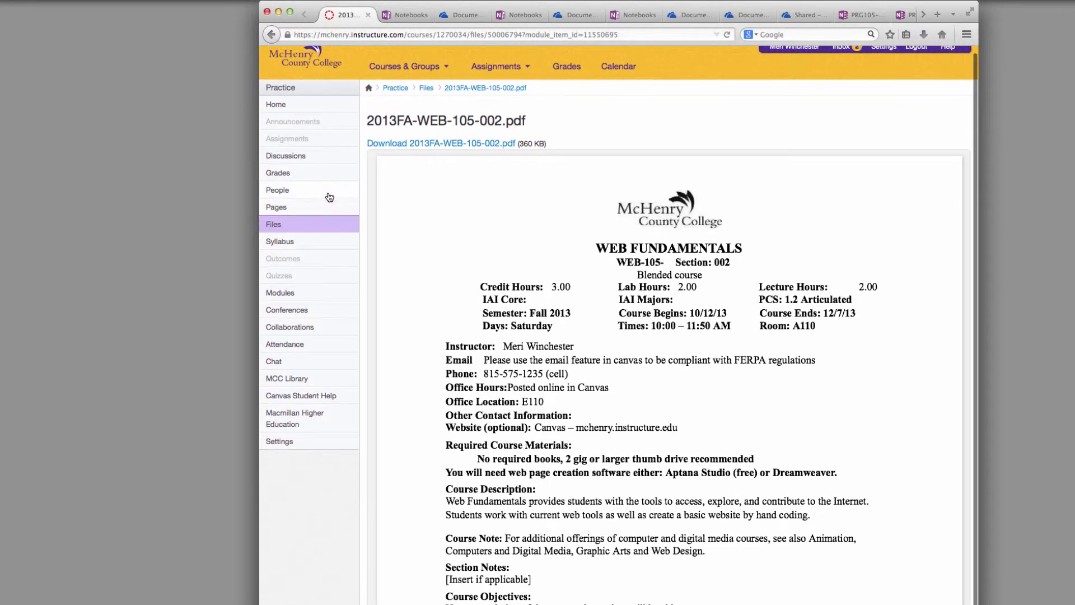
scroll(289, 263, down, 1)
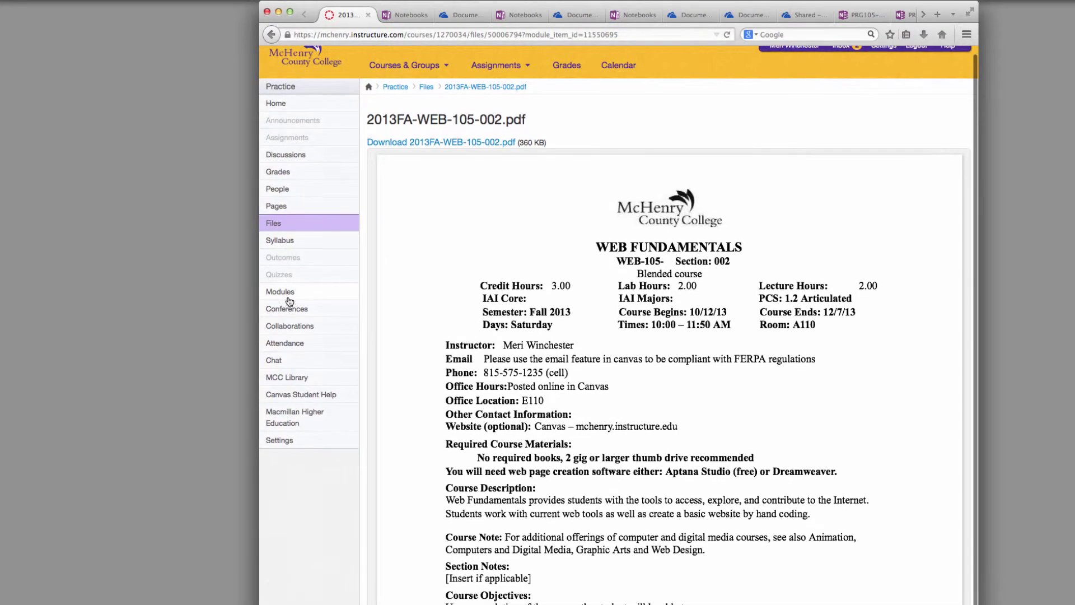
click(288, 303)
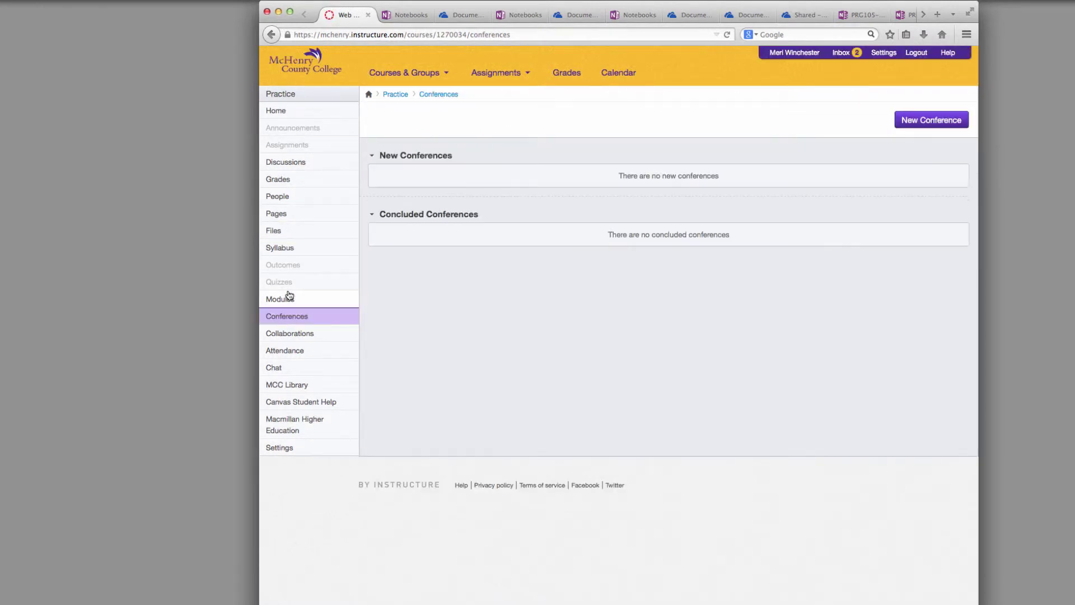
click(287, 299)
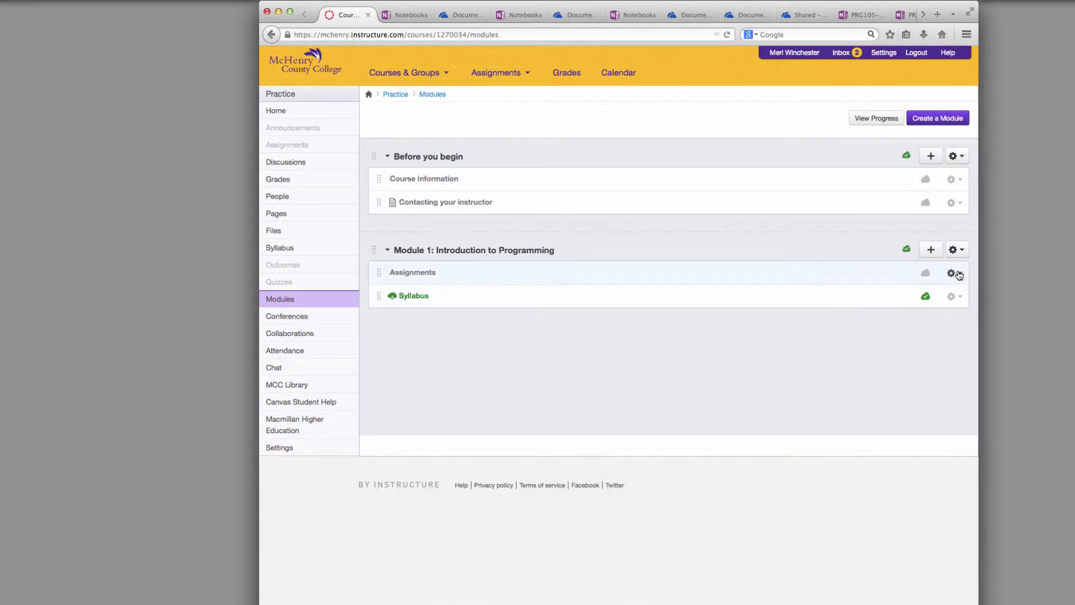
Step: Start a new Module 1 File item set to upload a new file
click(931, 249)
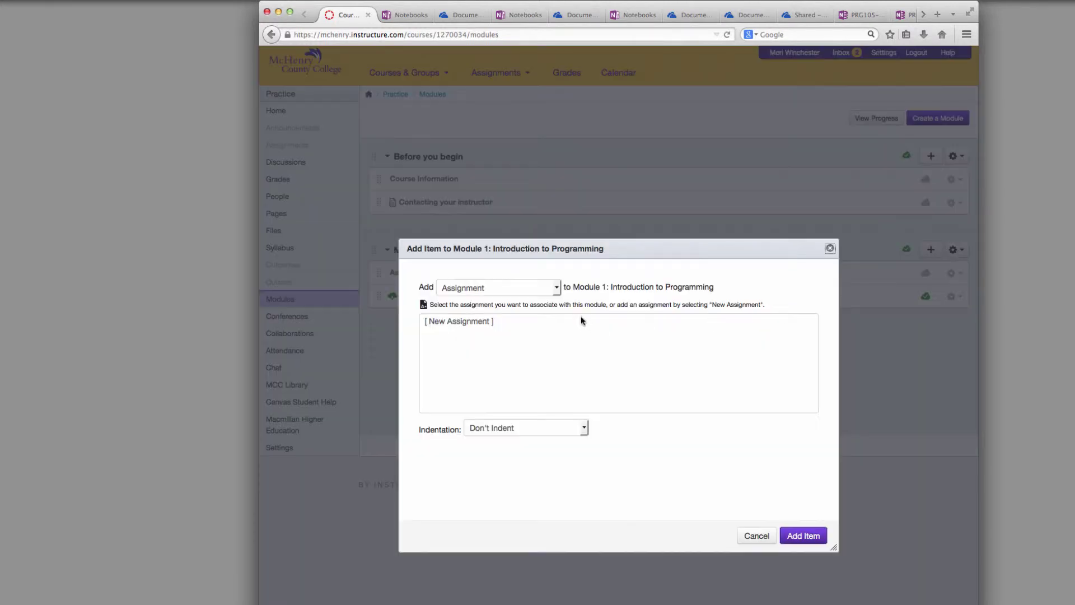
click(555, 289)
click(555, 288)
click(555, 289)
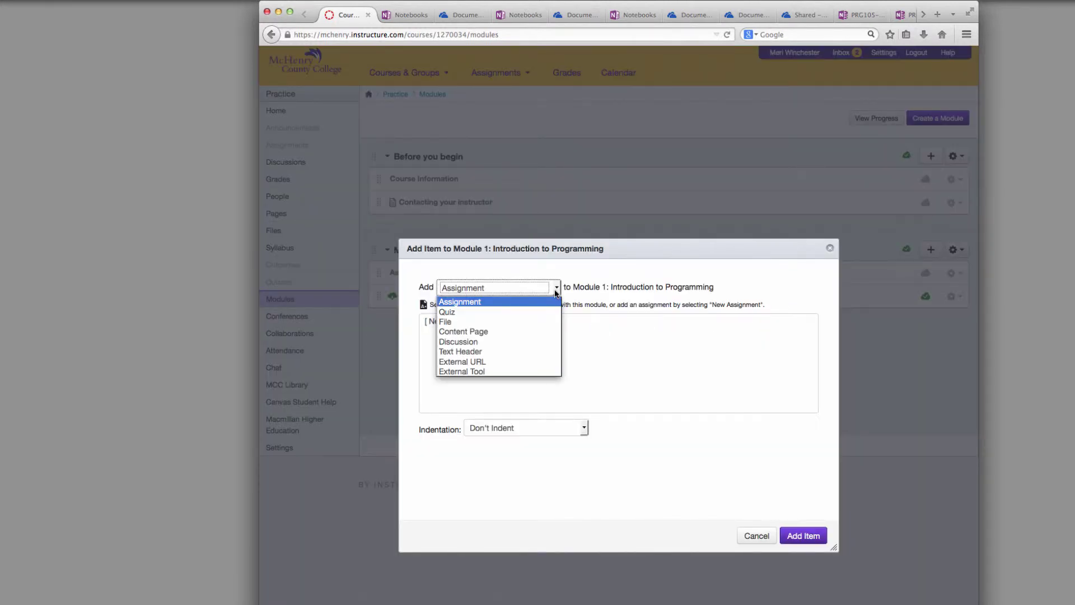
click(543, 322)
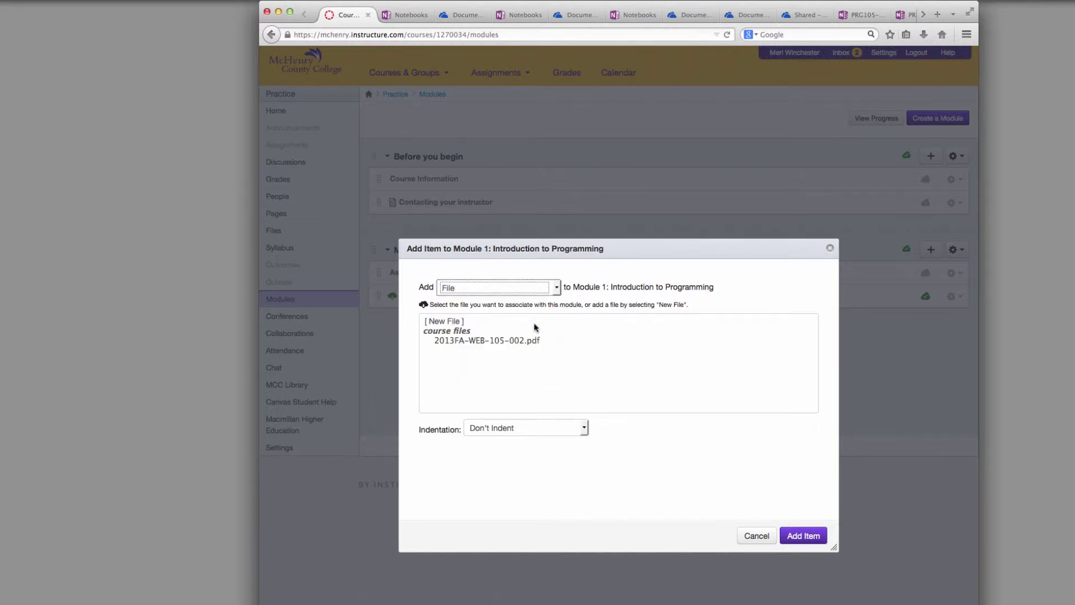
click(508, 323)
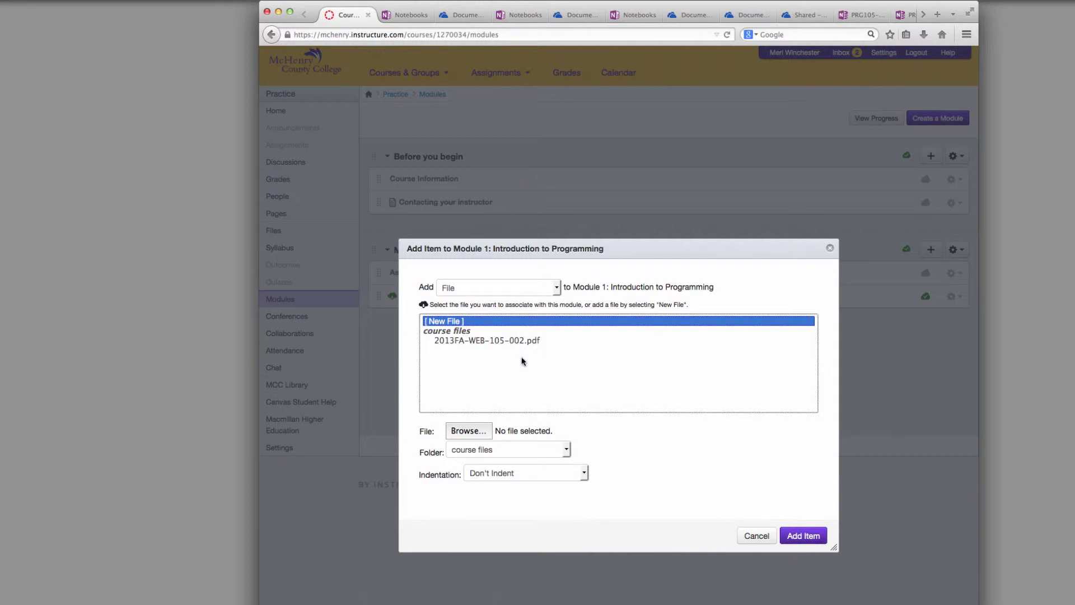
Step: Choose htmltest.html from the Developer folder and add it to Module 1
click(469, 428)
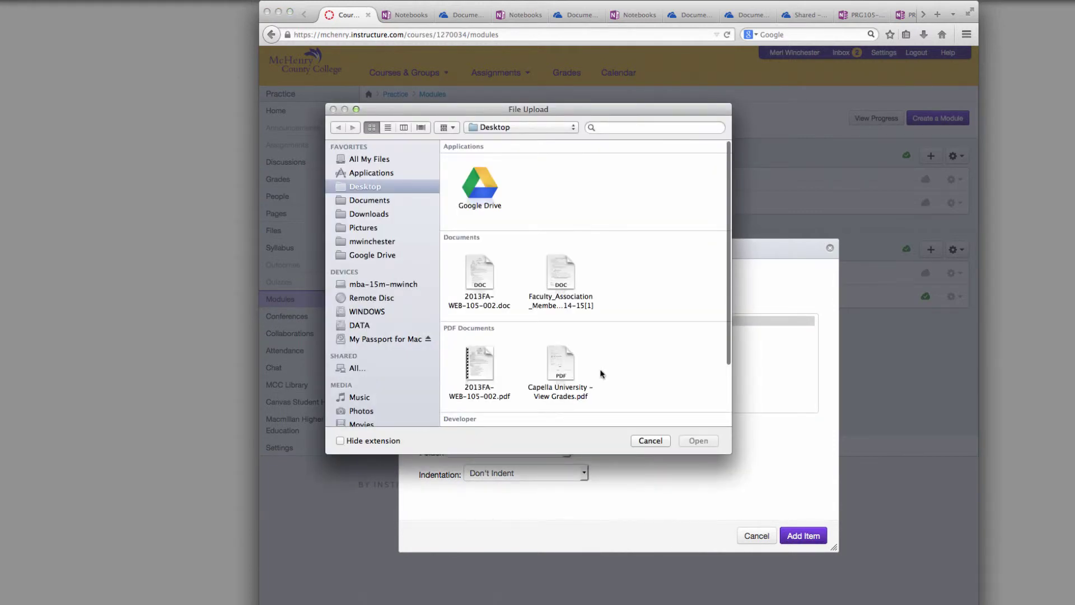
drag(726, 310, 726, 398)
click(488, 390)
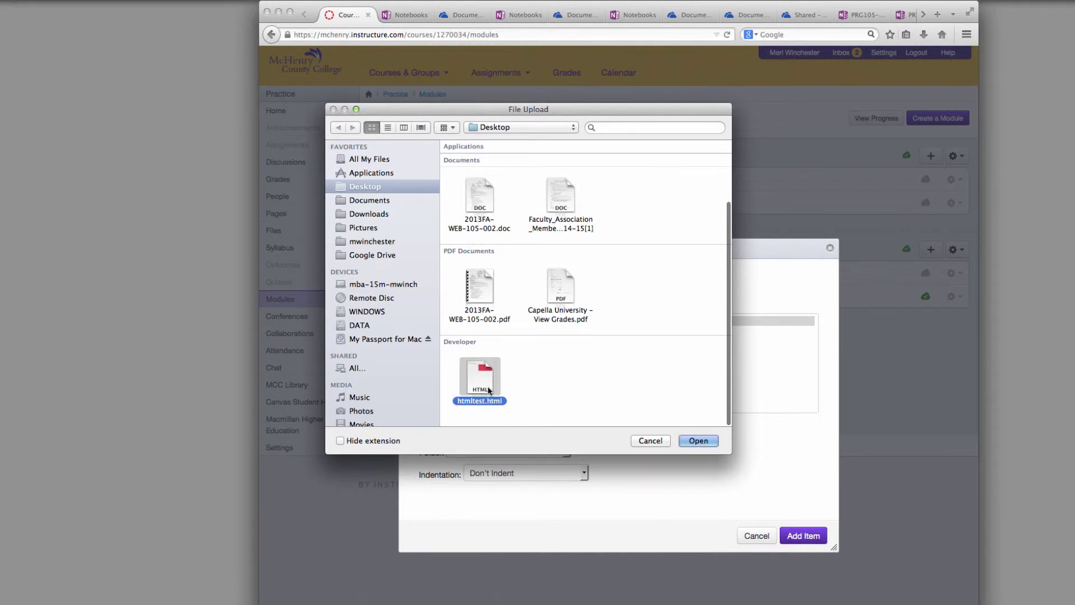
click(710, 442)
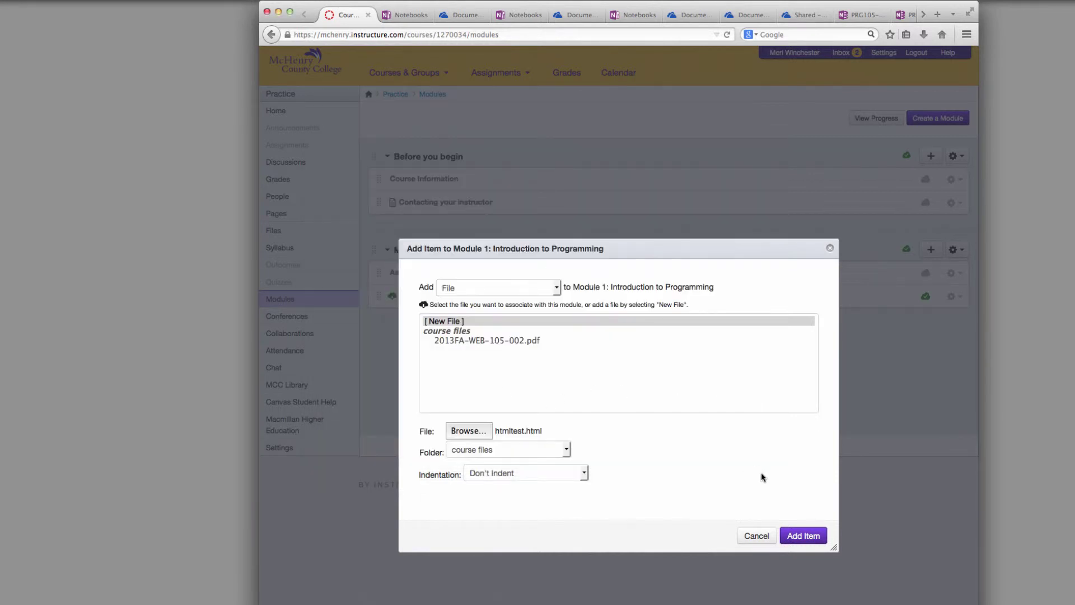
click(802, 533)
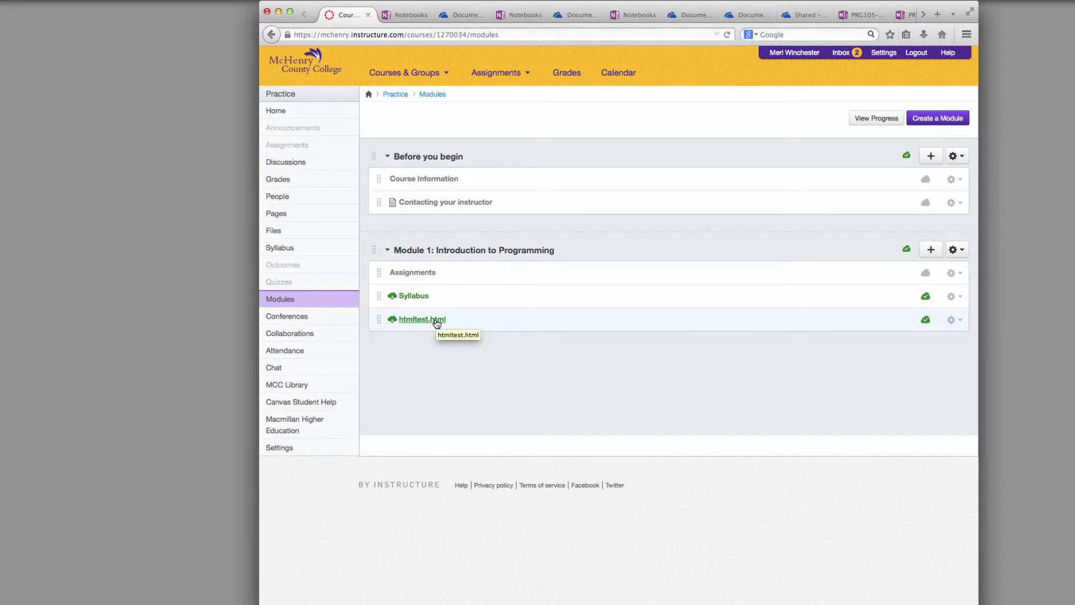
Step: Open htmltest.html from Module 1 and jump to its bottom anchor
click(436, 323)
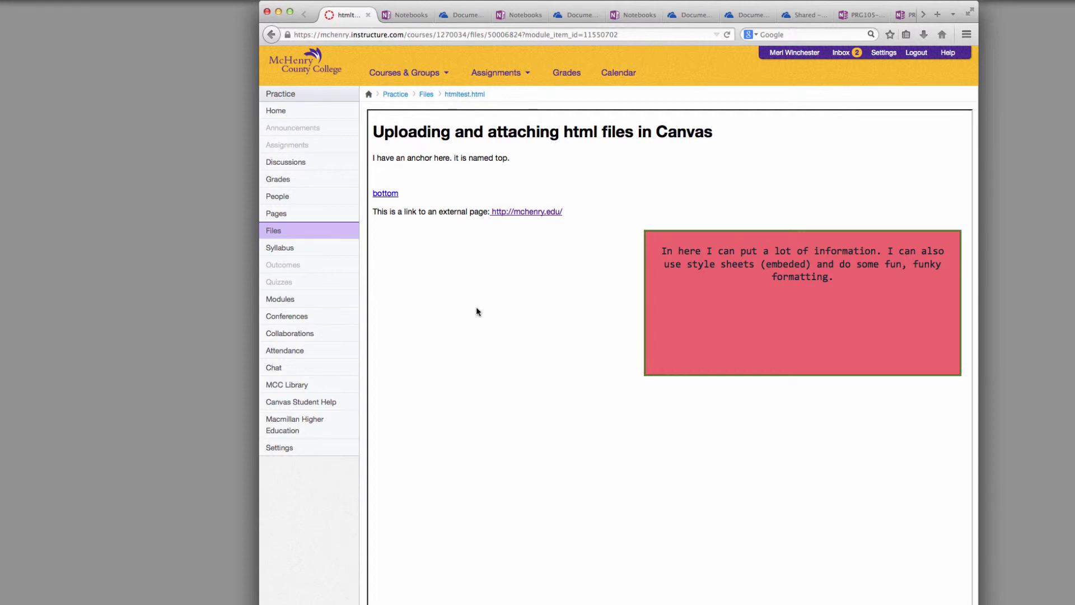
click(384, 193)
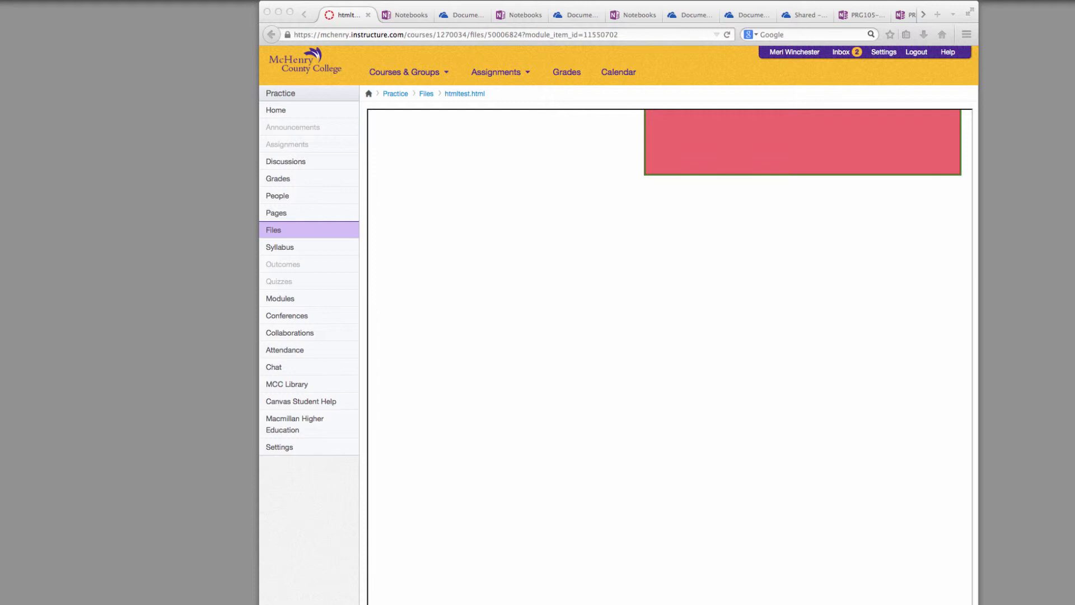
scroll(896, 412, down, 1)
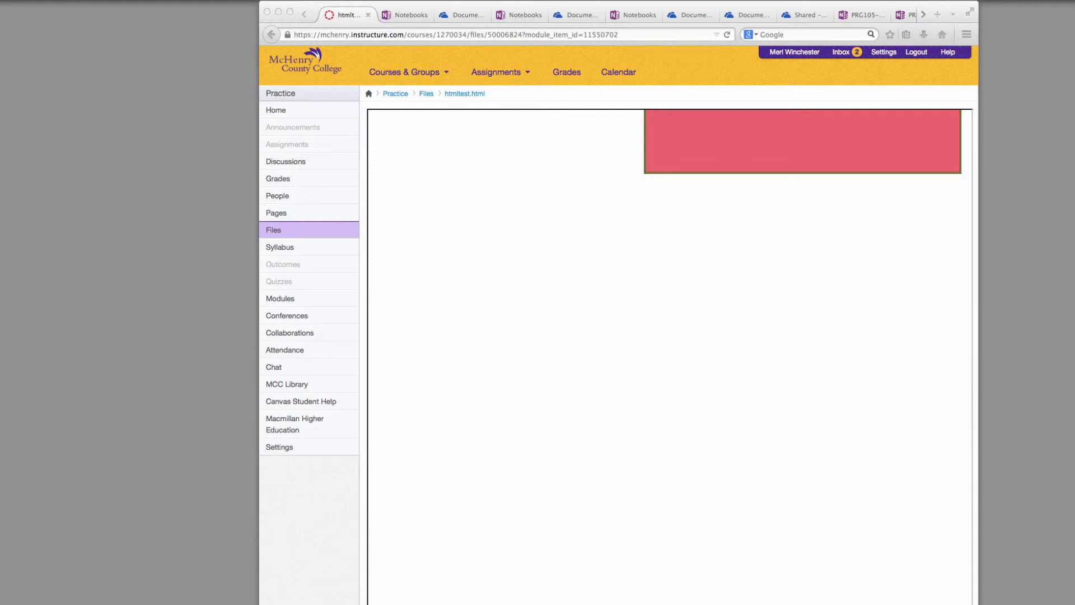
Step: Narrow the browser window and test the page's Top and bottom anchor links again
click(972, 600)
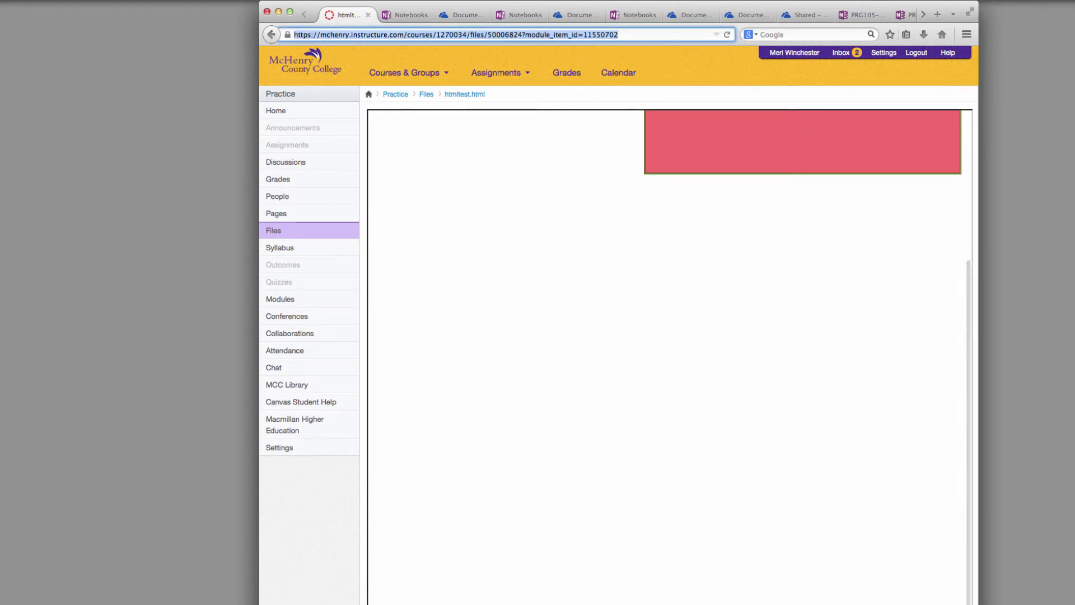
drag(972, 601, 919, 604)
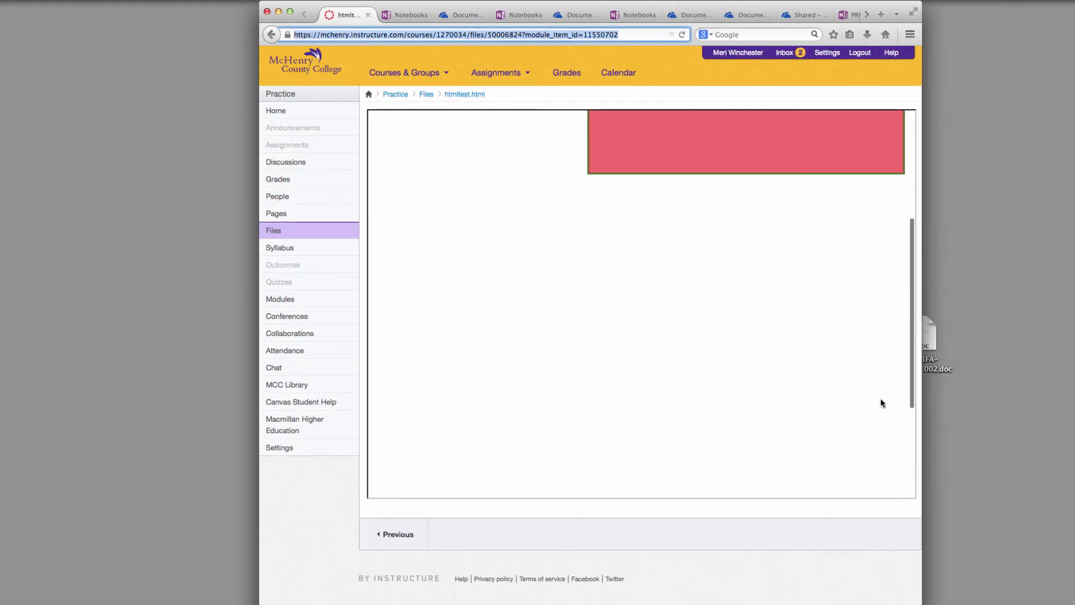
drag(911, 396, 916, 500)
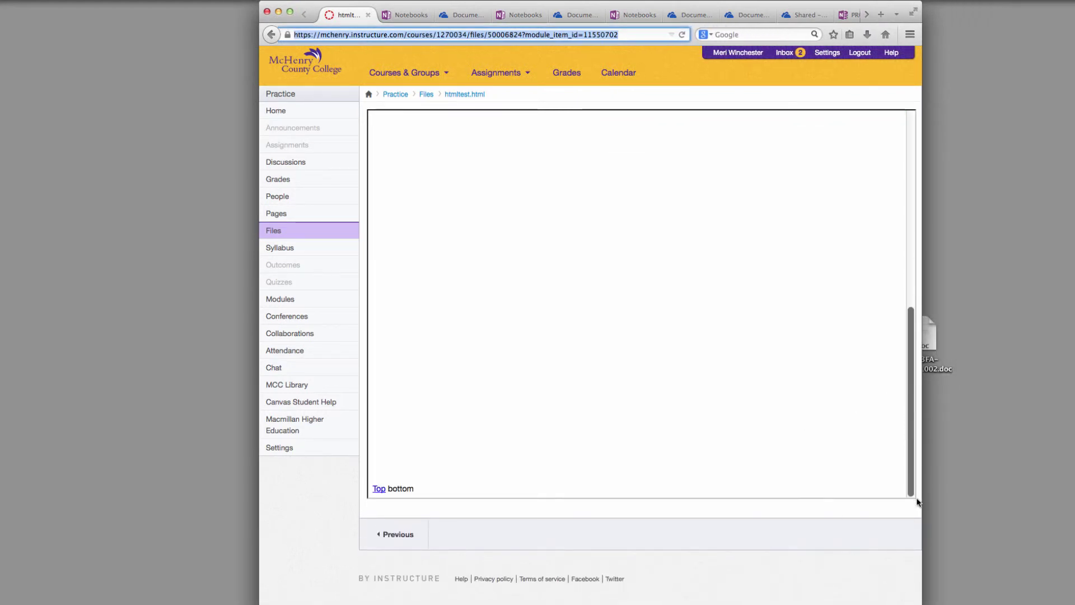
click(379, 489)
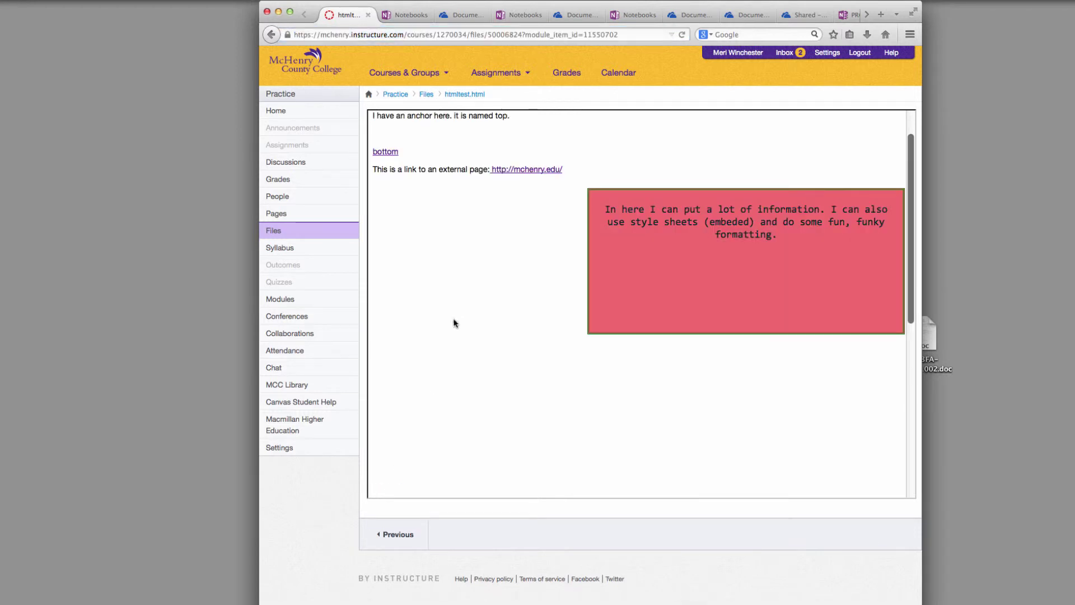
click(392, 154)
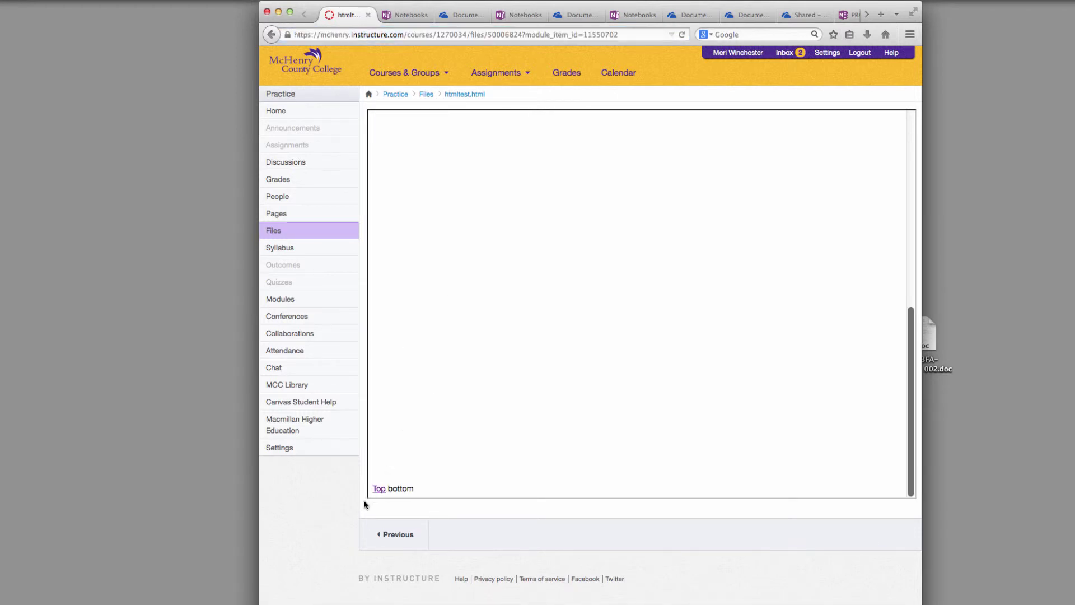
click(379, 489)
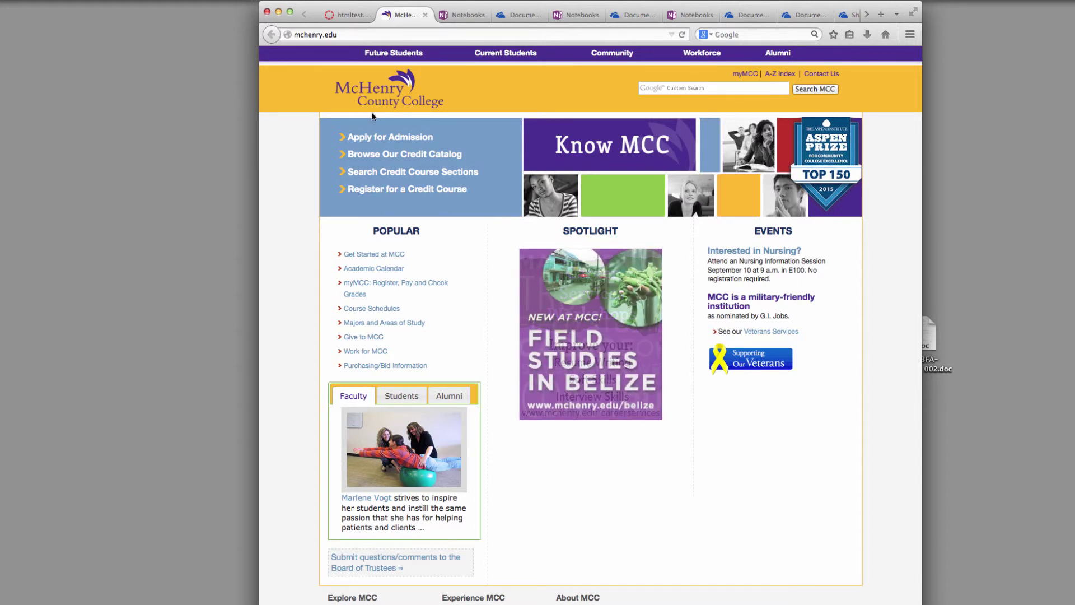
Step: Return to the htmltest.html tab and scroll the framed page until its heading shows
click(347, 15)
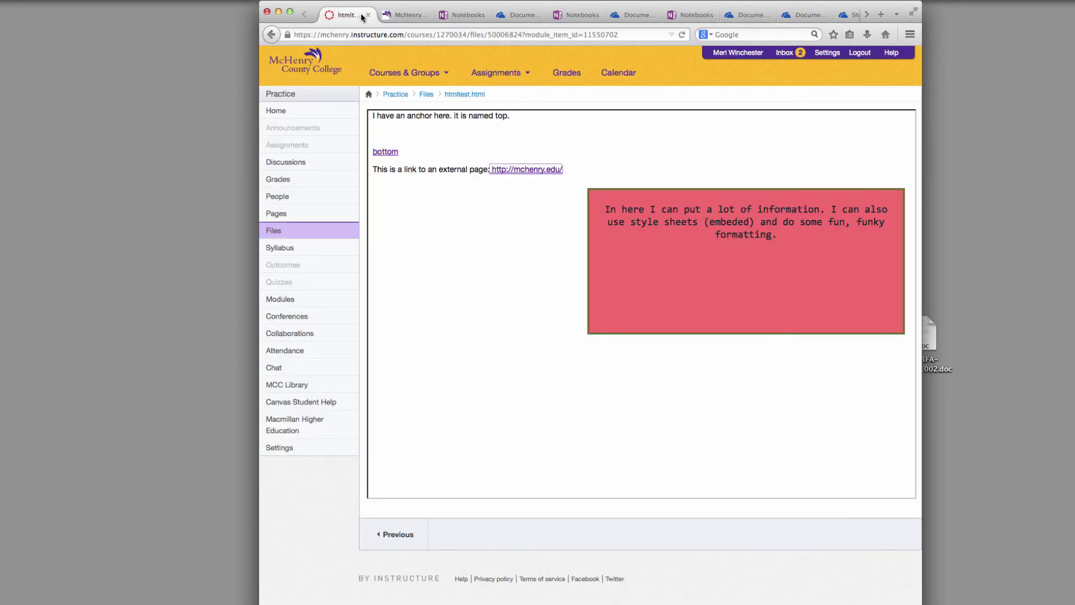
scroll(562, 252, down, 1)
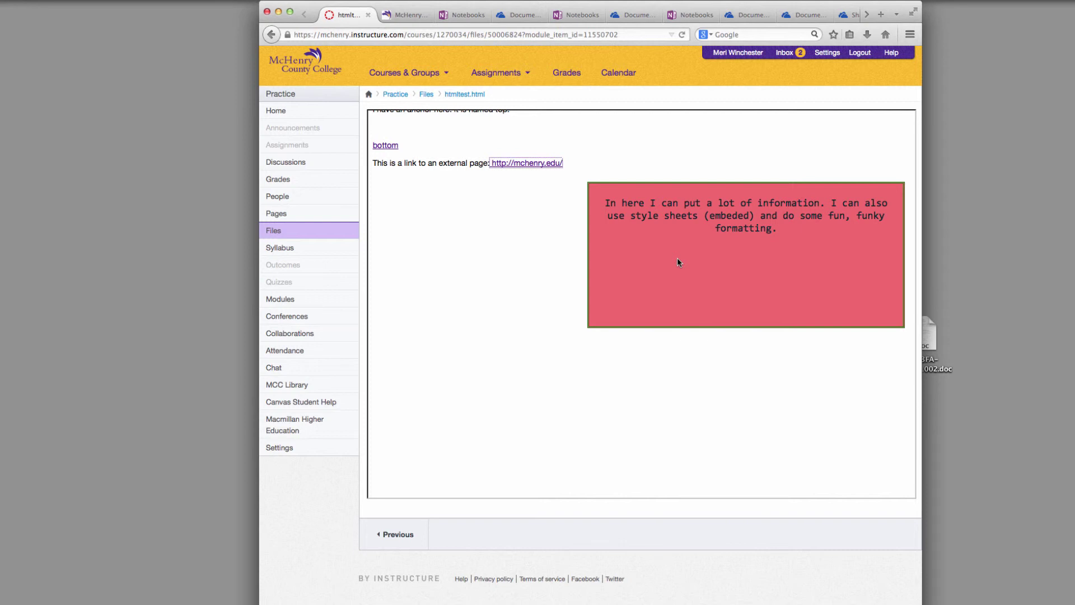
scroll(677, 259, down, 1)
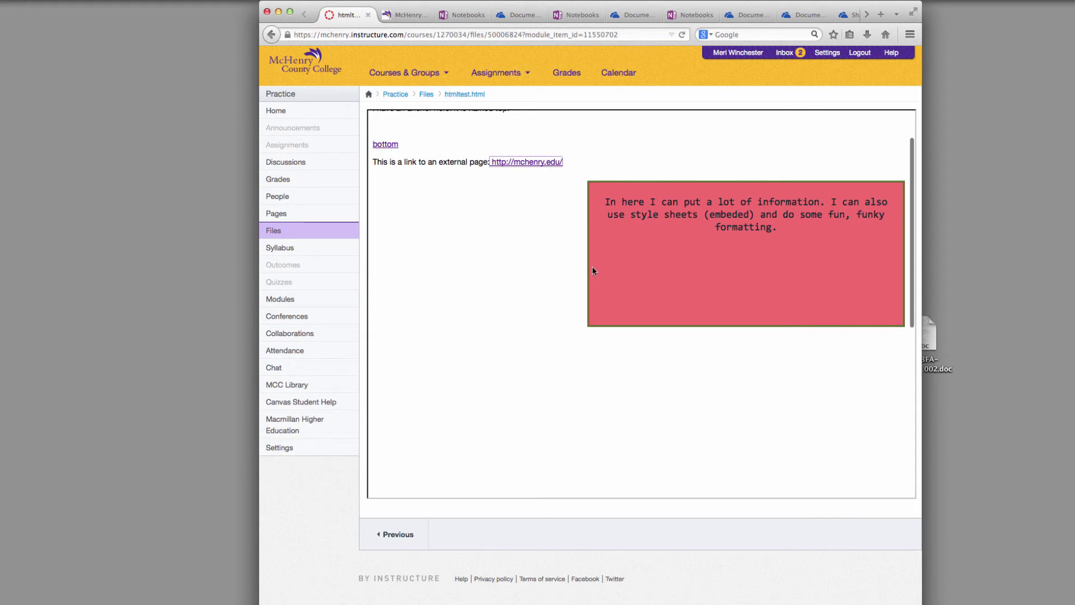
scroll(593, 271, up, 2)
scroll(594, 272, down, 3)
scroll(594, 274, up, 3)
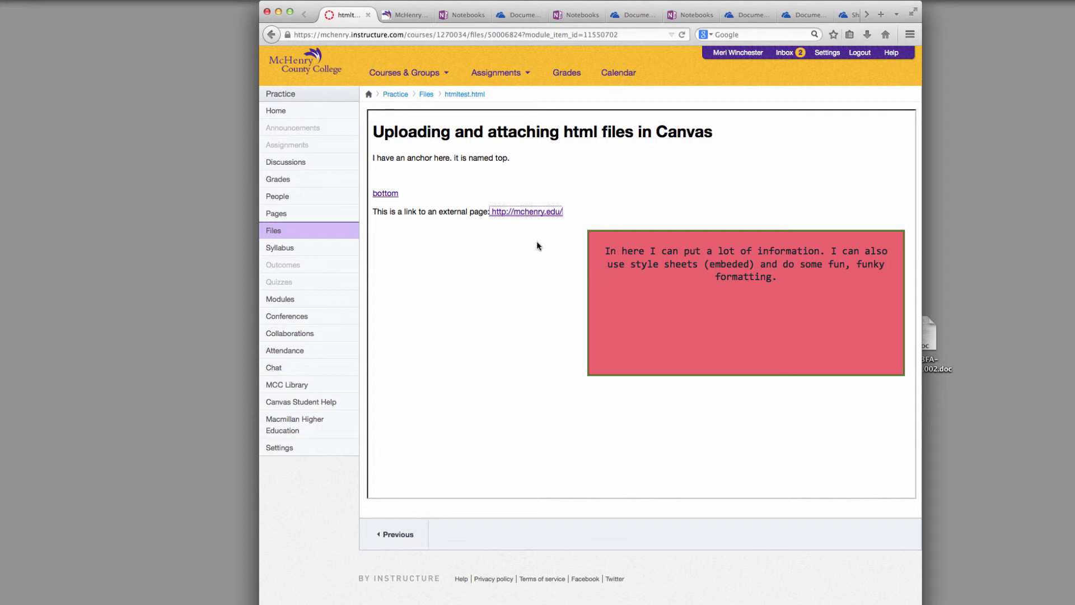
scroll(418, 237, down, 1)
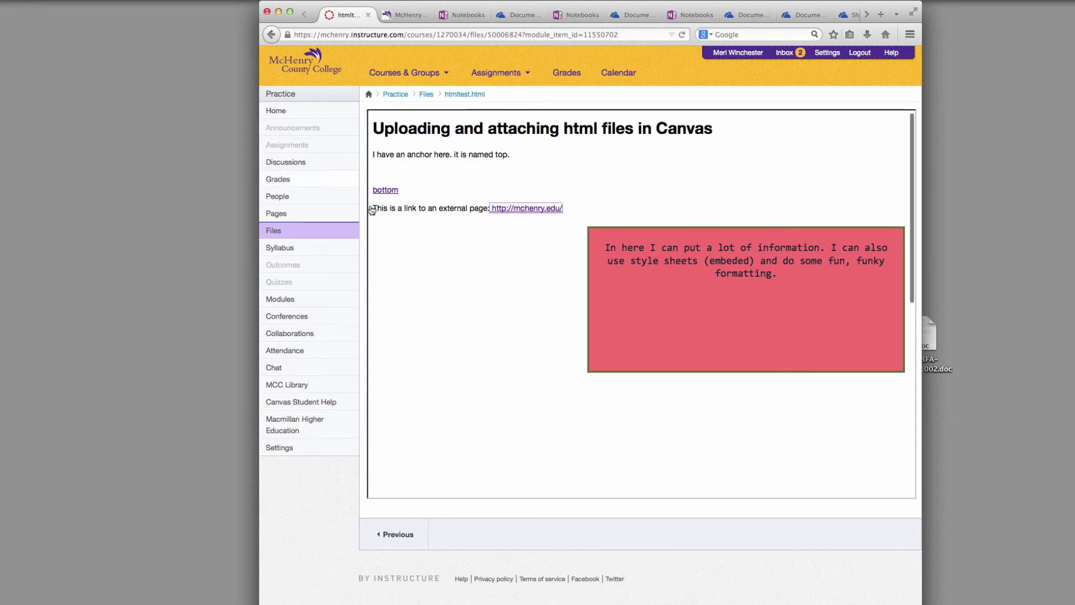
Step: From the Modules list, add a new content page titled 'Week 1 information' to Module 1
click(282, 298)
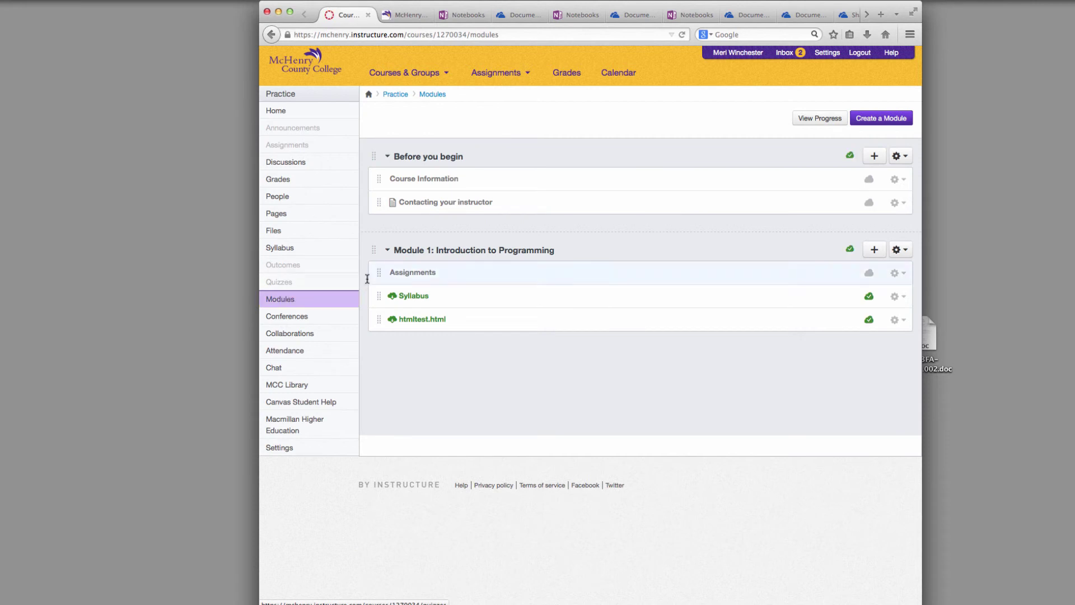
click(873, 249)
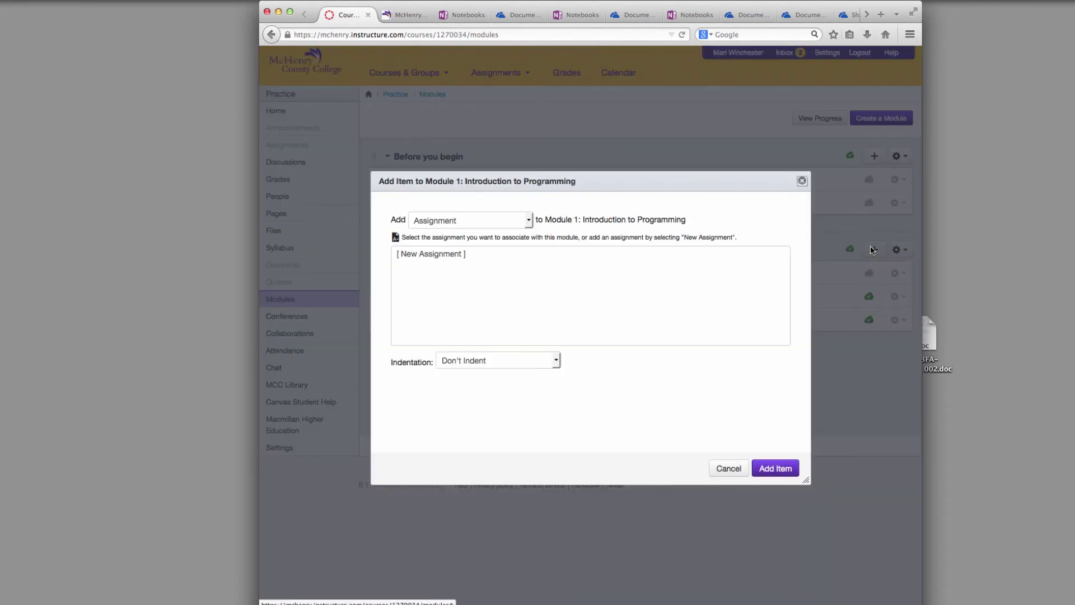
click(528, 220)
click(506, 263)
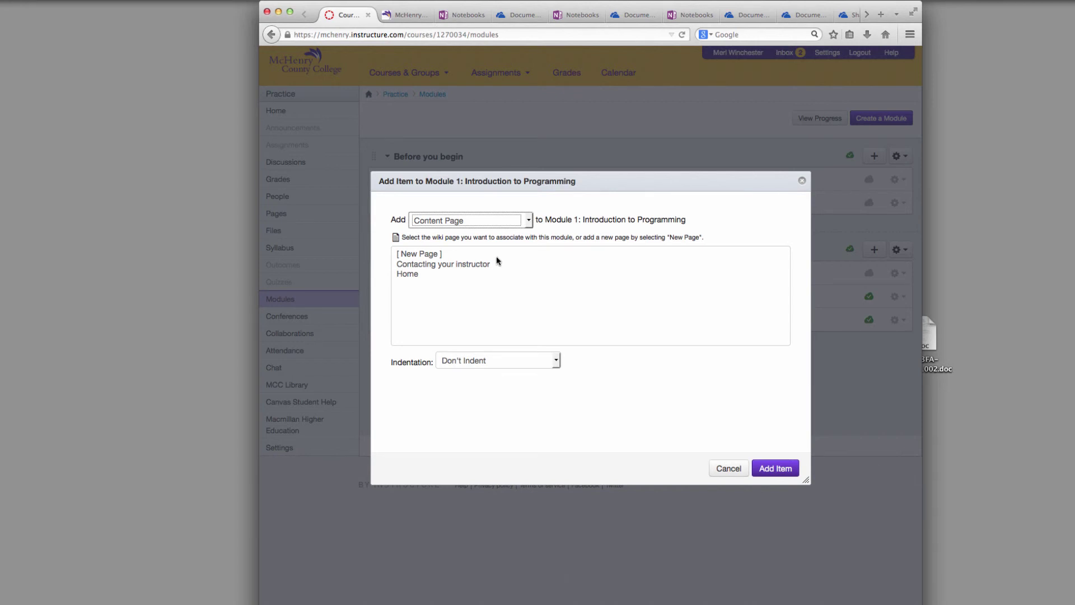
click(497, 255)
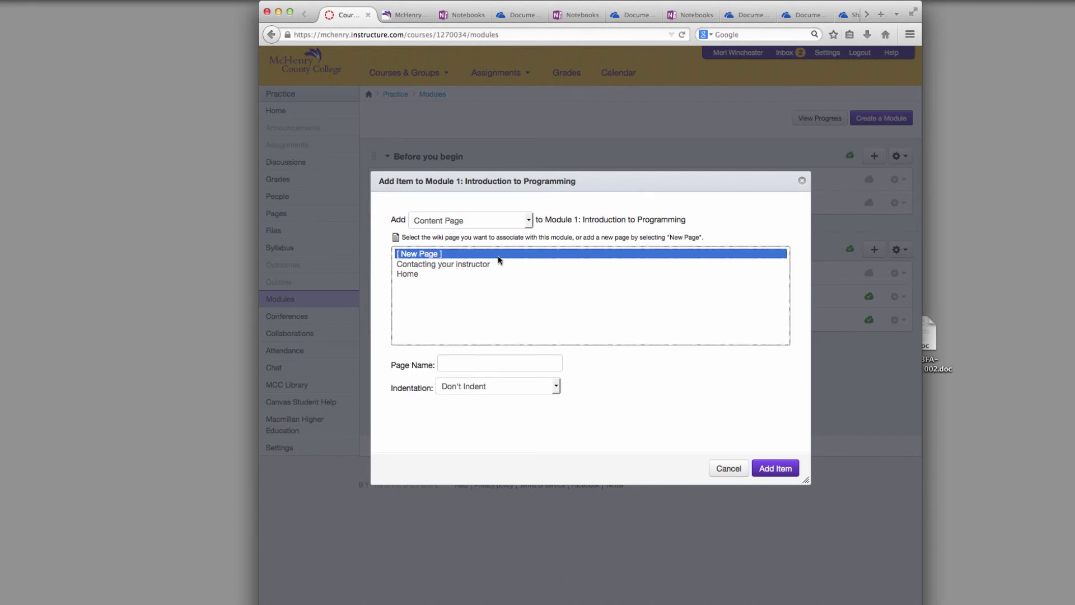
click(490, 365)
text(Wee)
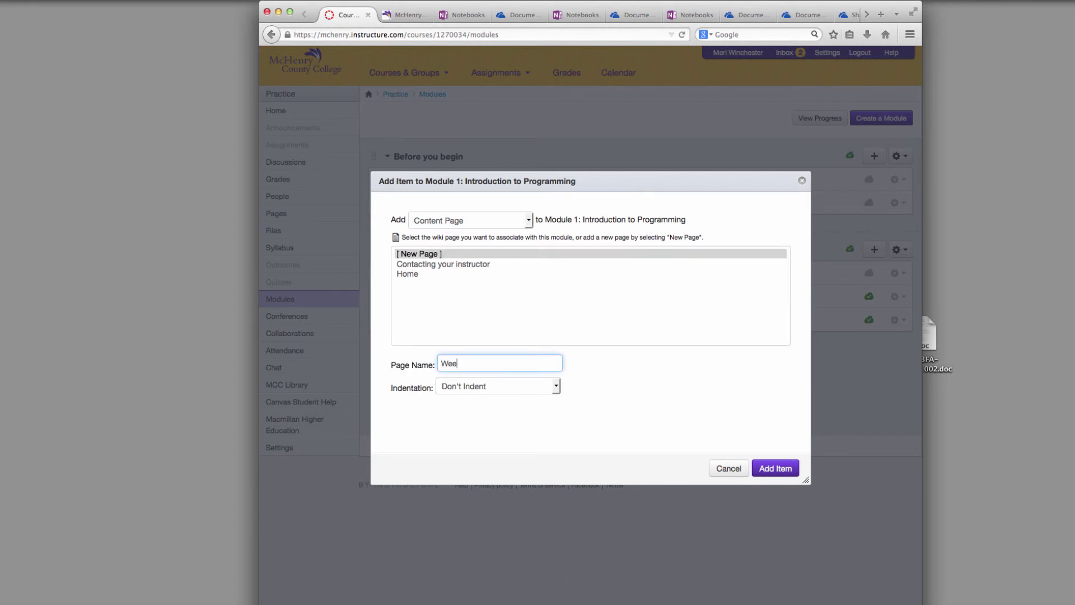
text(k 1 ino)
text(ormation)
click(781, 472)
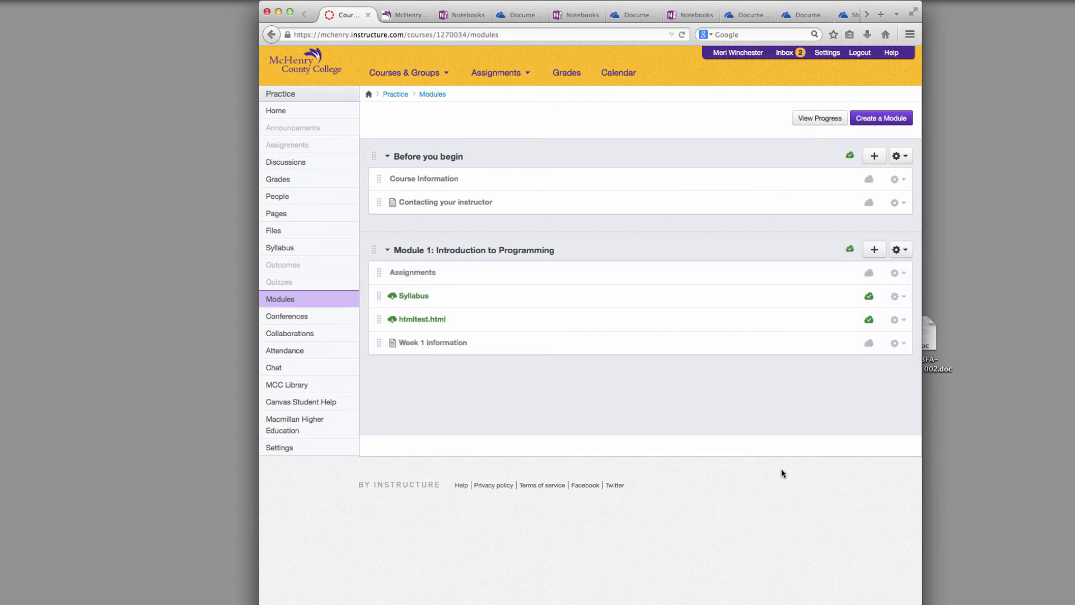
Step: Publish the Week 1 information item and open its page for editing
click(869, 344)
click(436, 343)
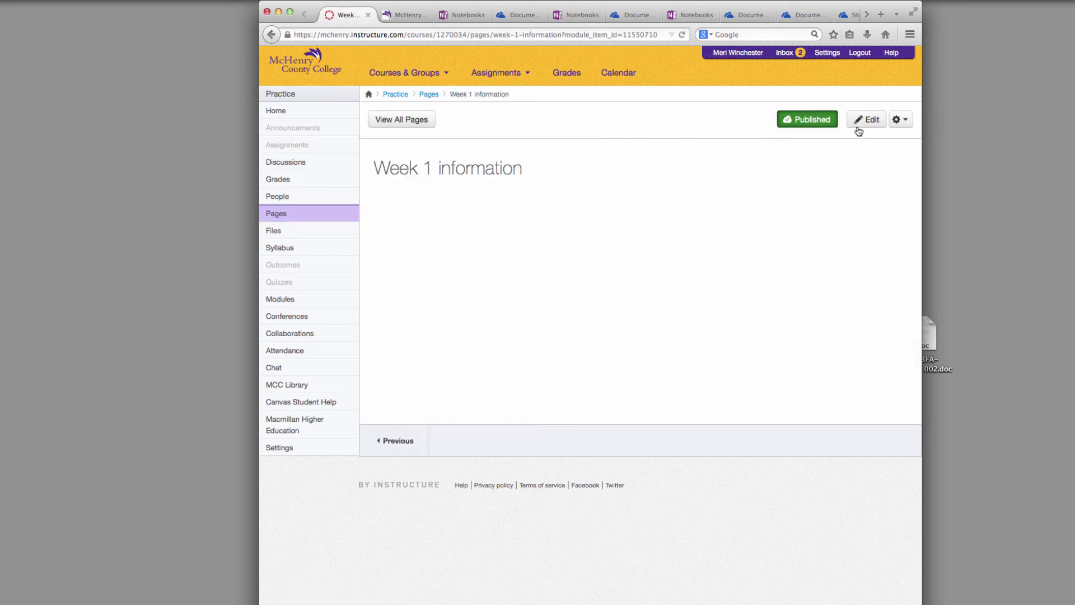
click(858, 128)
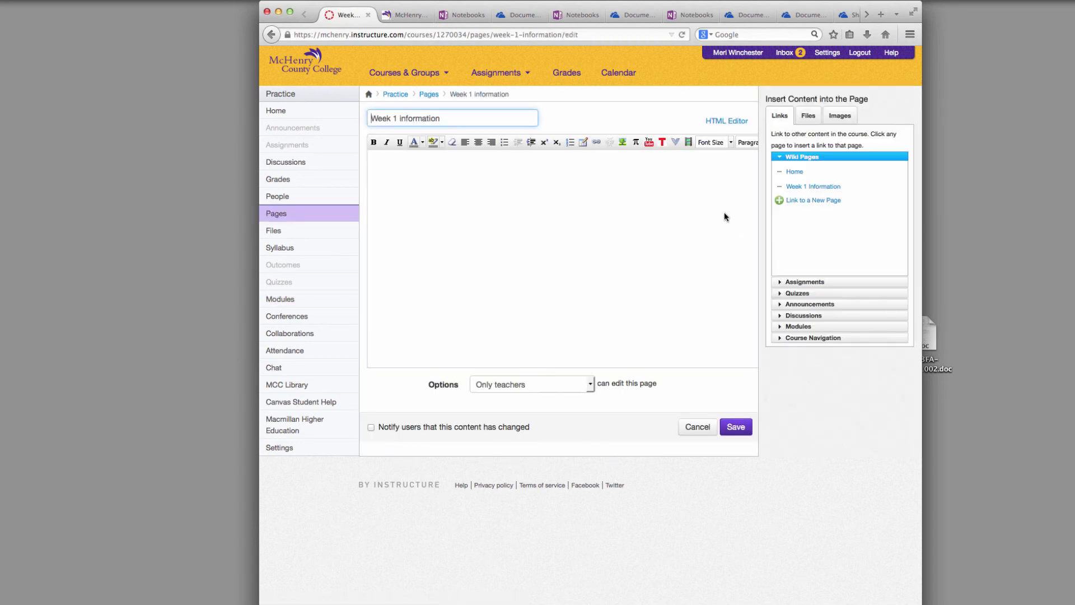
Step: Save 'type information.' as the page body, then go to the course Pages
click(692, 218)
text(type)
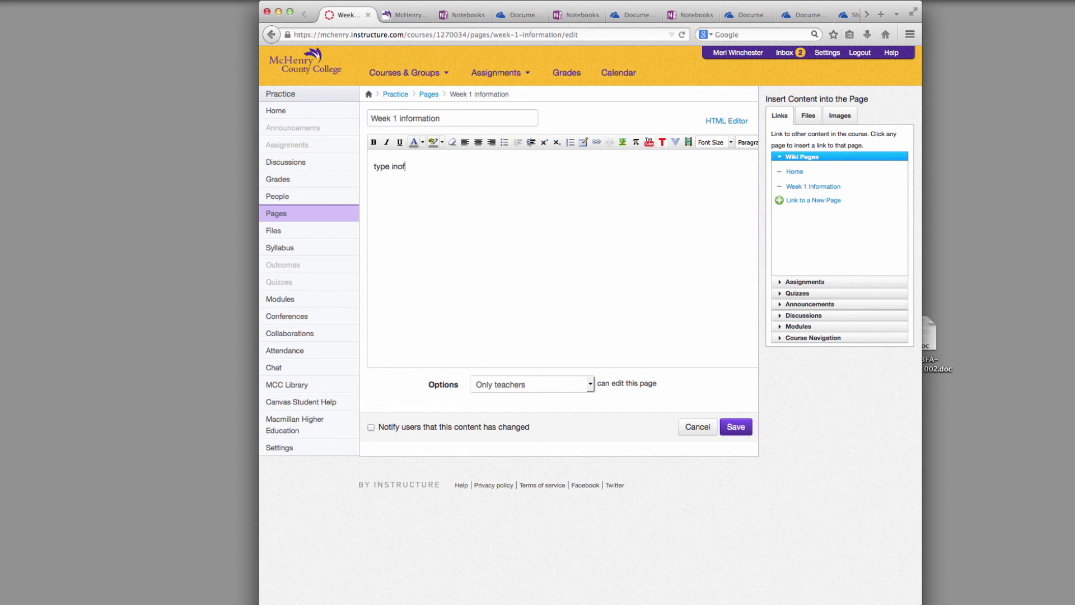
text( information.)
click(731, 428)
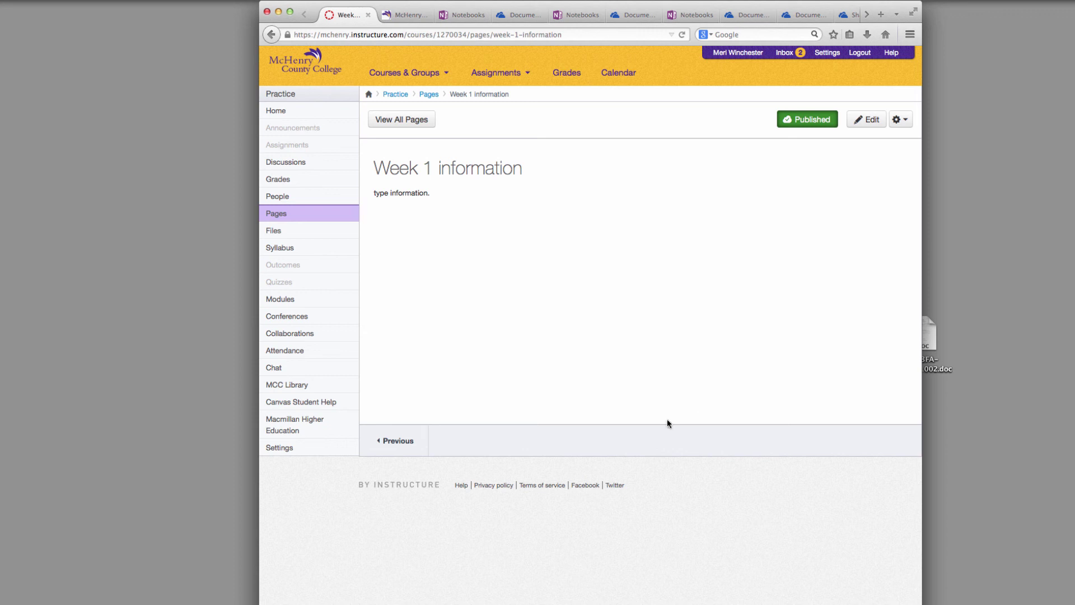
click(279, 213)
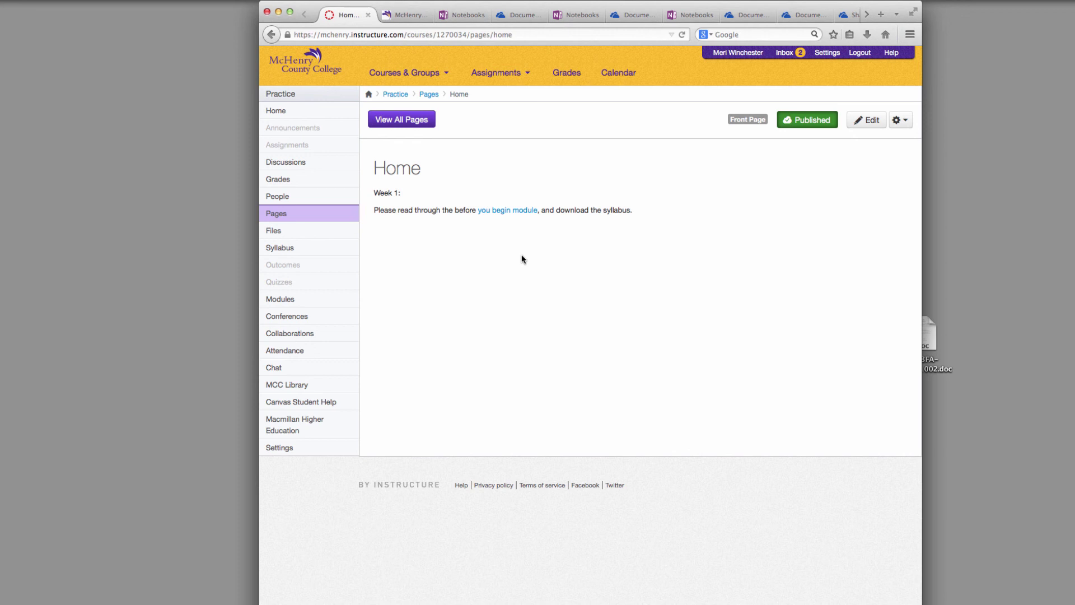
click(273, 215)
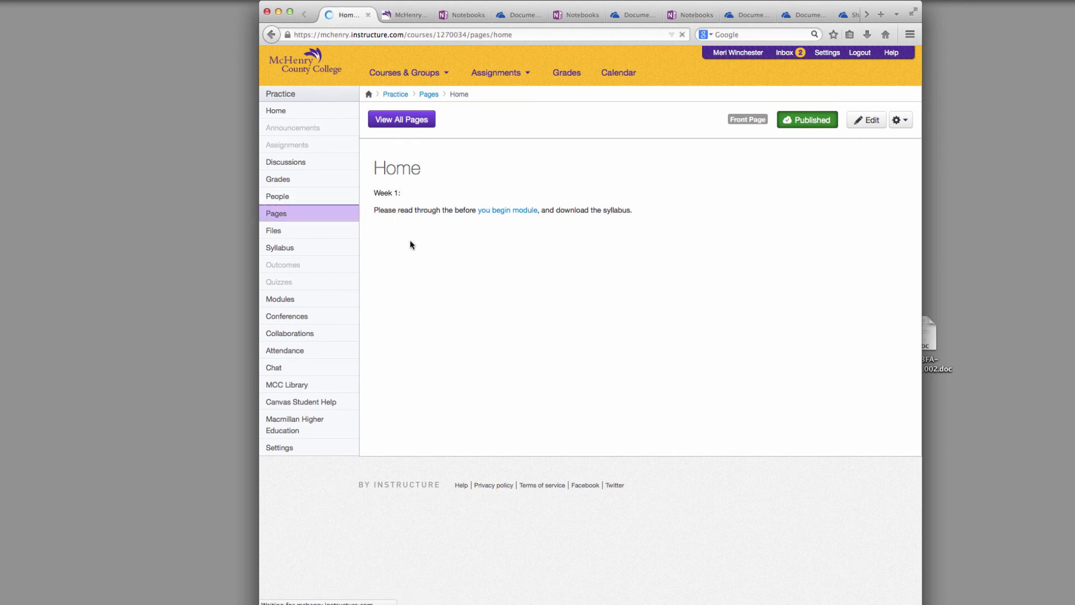